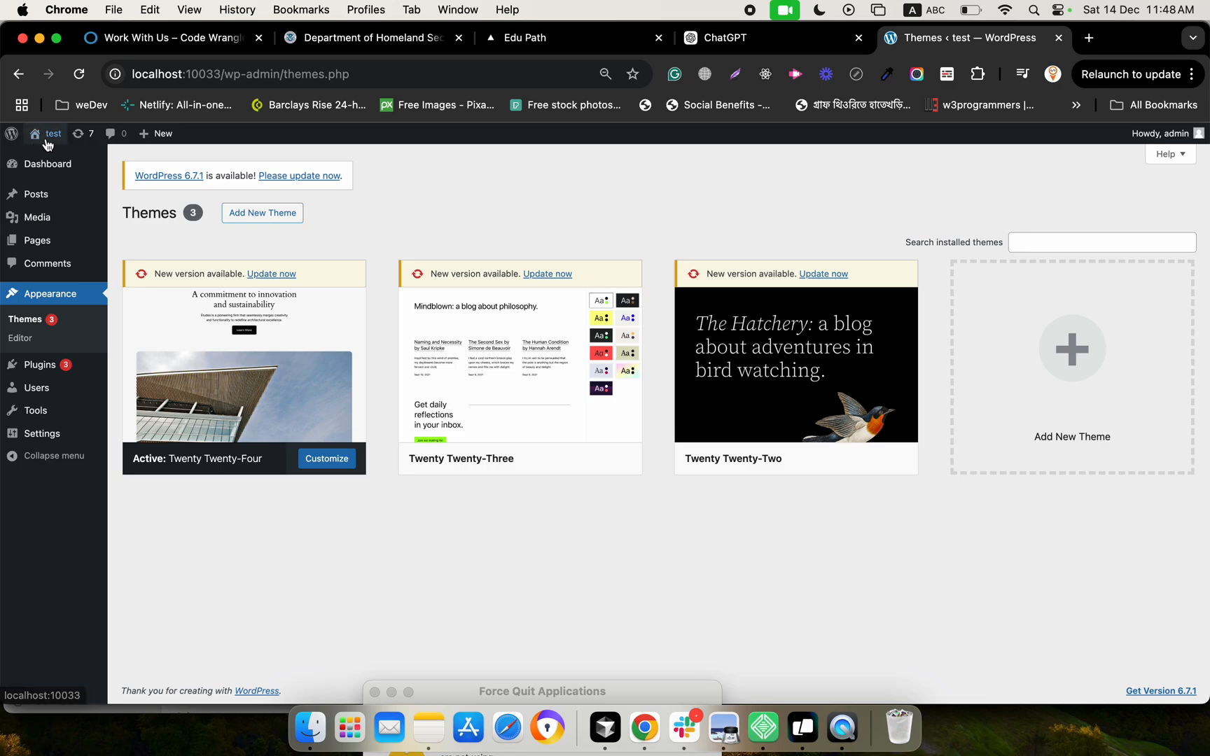
Open the test site's front end in a new browser tab, check it, and return to the Themes page
right_click(56, 157)
click(72, 165)
click(994, 43)
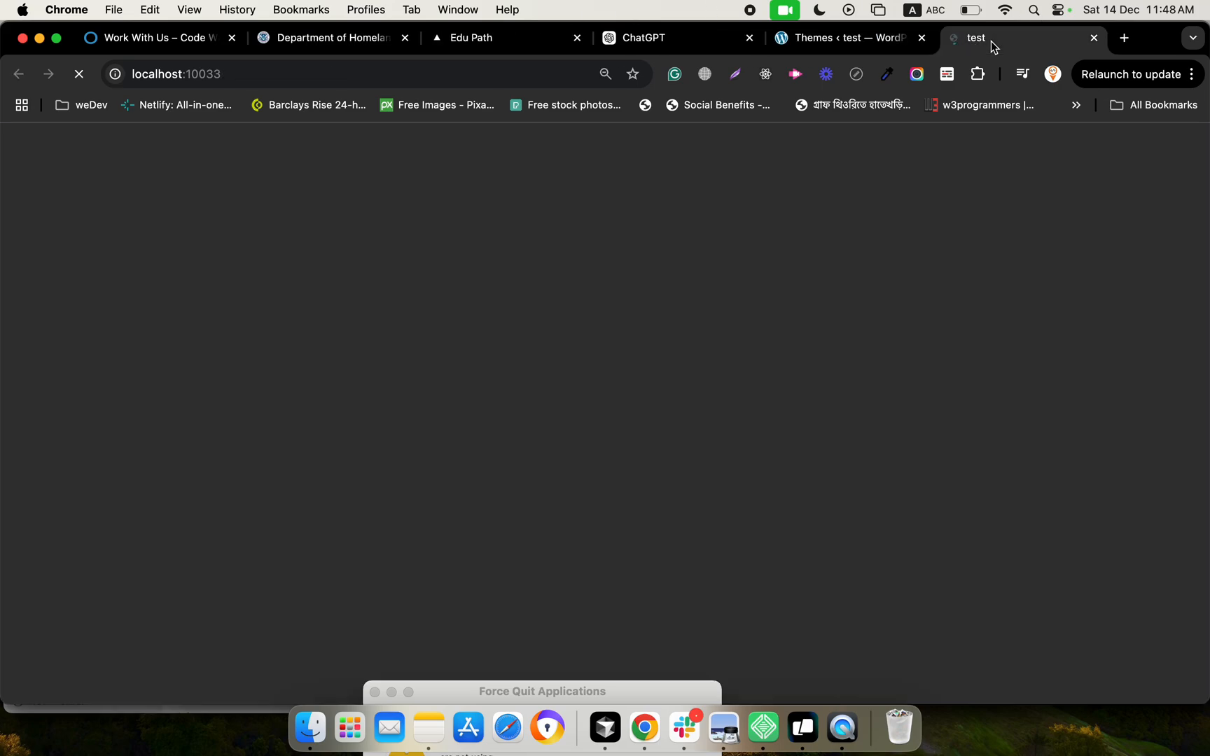
click(852, 42)
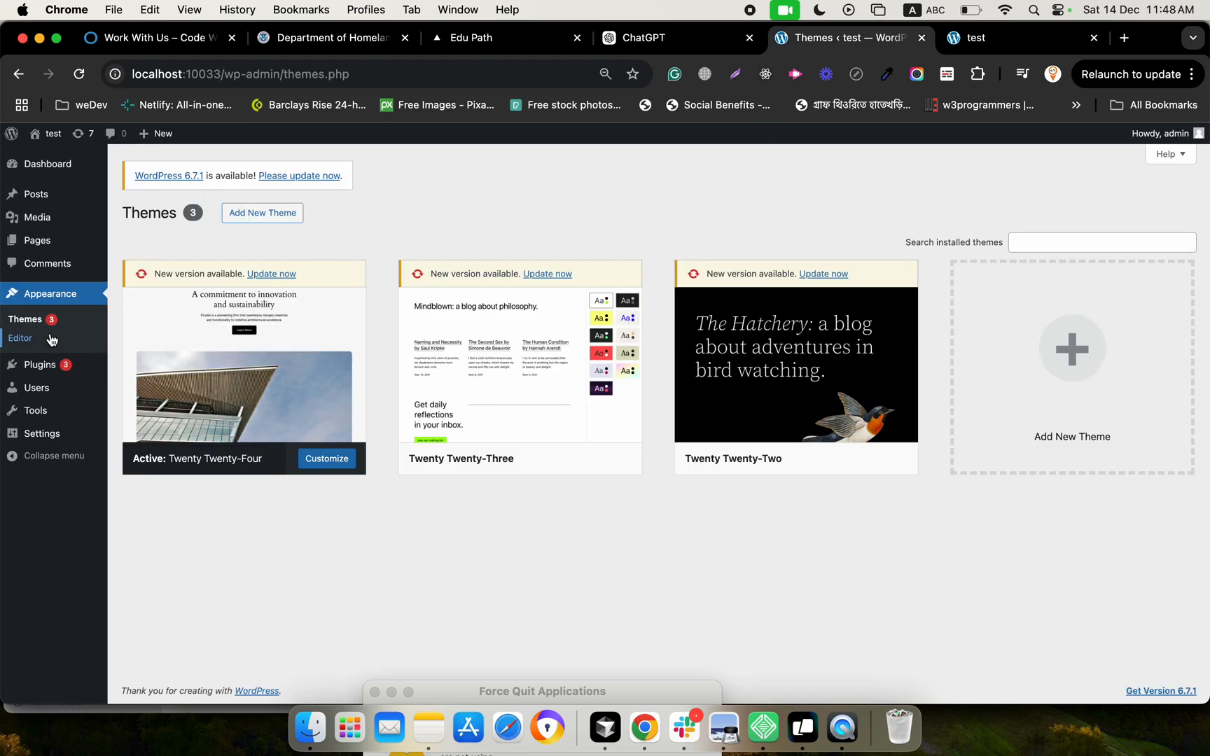
Choose woodmart.zip for a new theme upload, from the WoodMart Theme folder of the themeforest WoodMart package in Documents, all themes
click(272, 221)
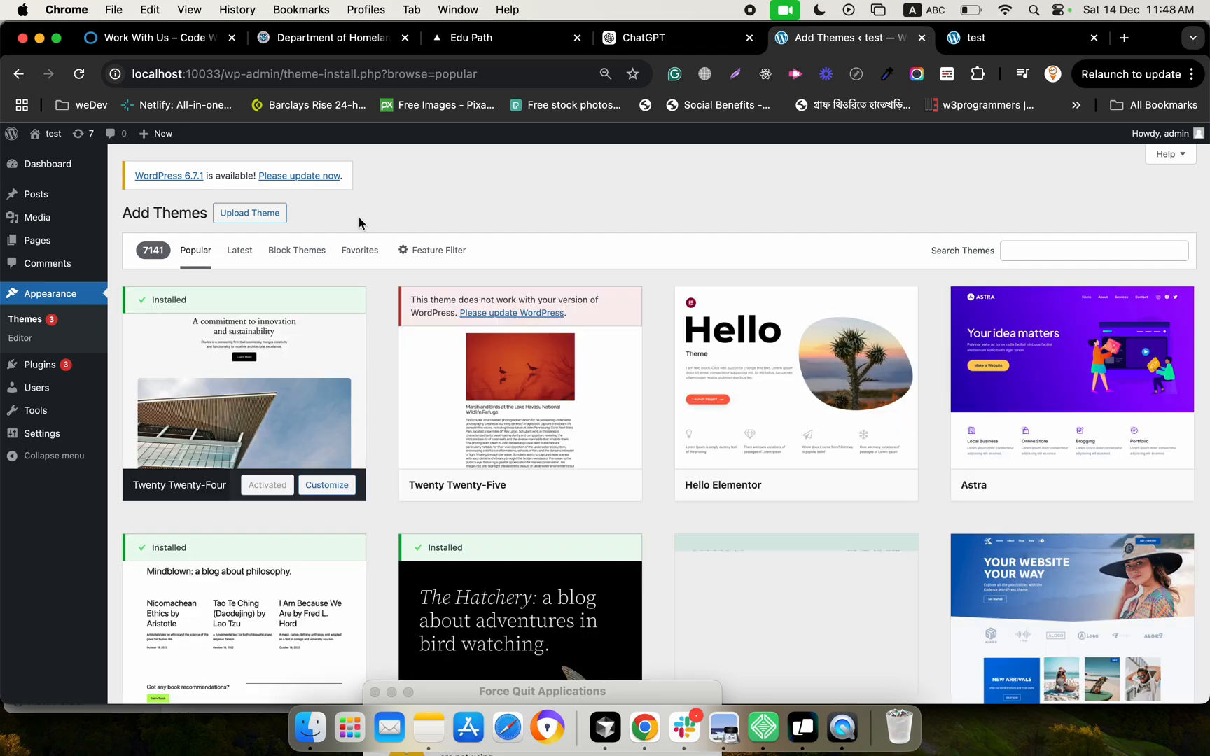
click(269, 217)
click(564, 335)
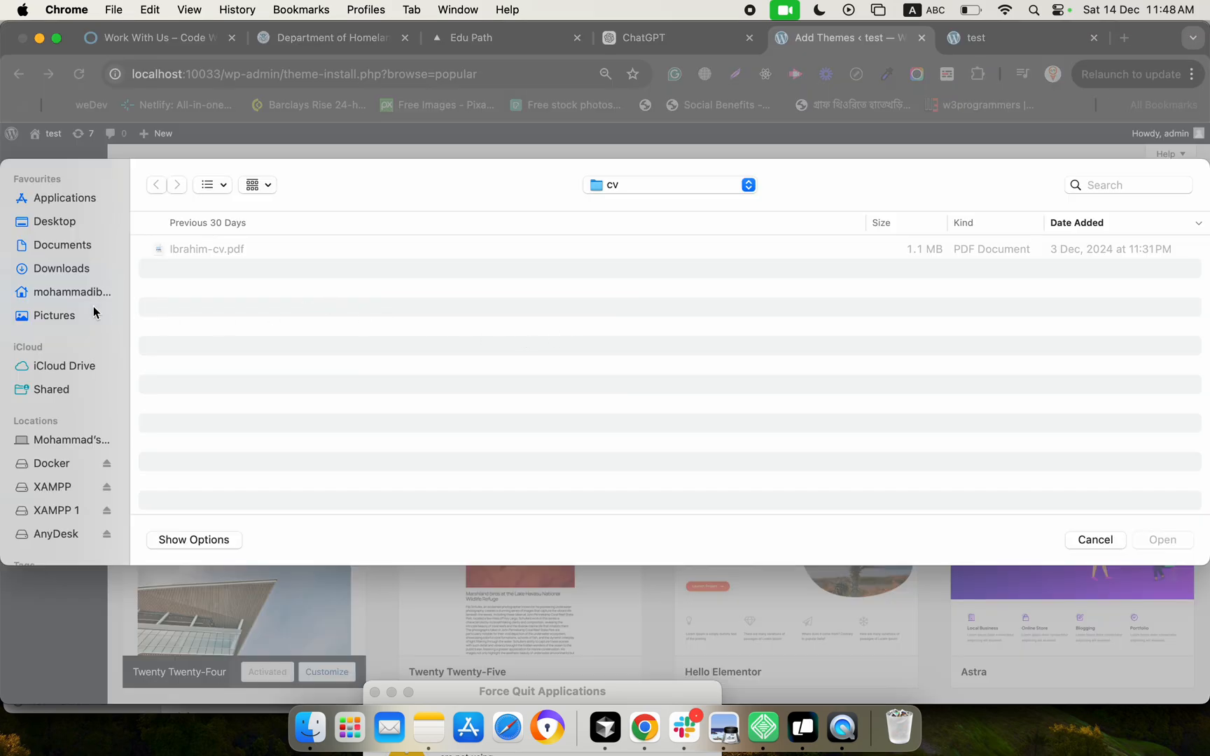
click(68, 246)
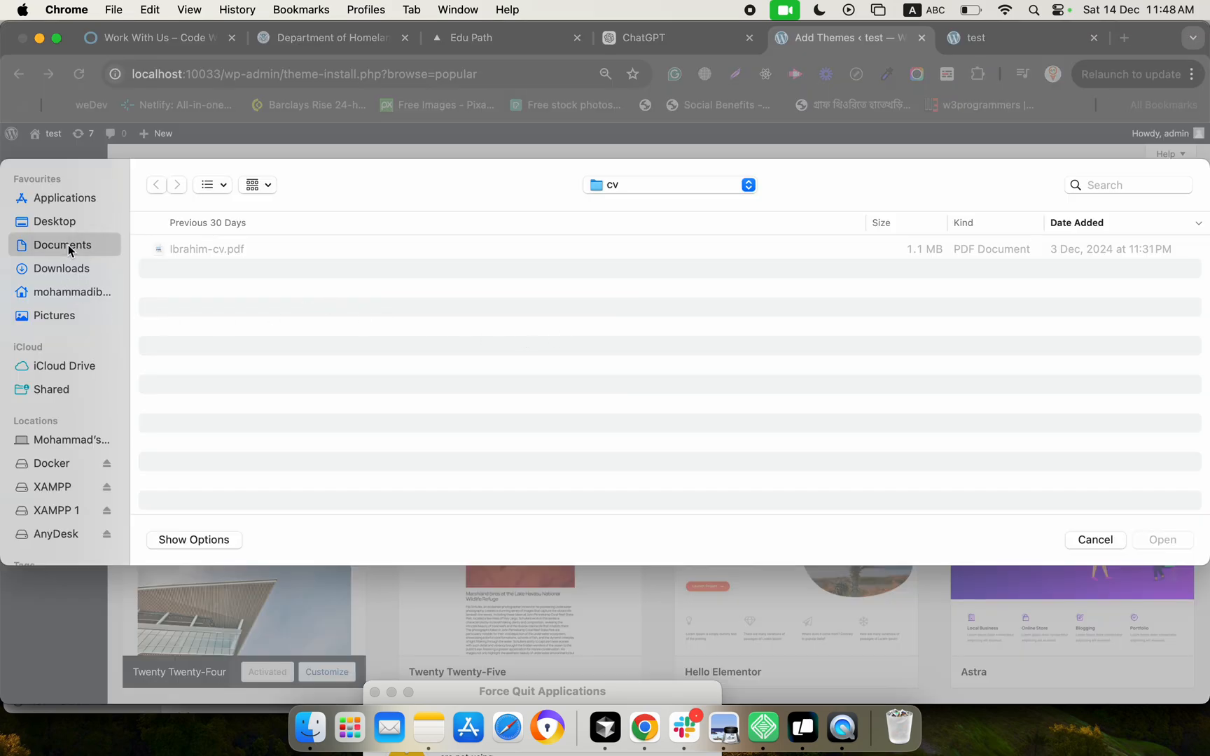
click(194, 250)
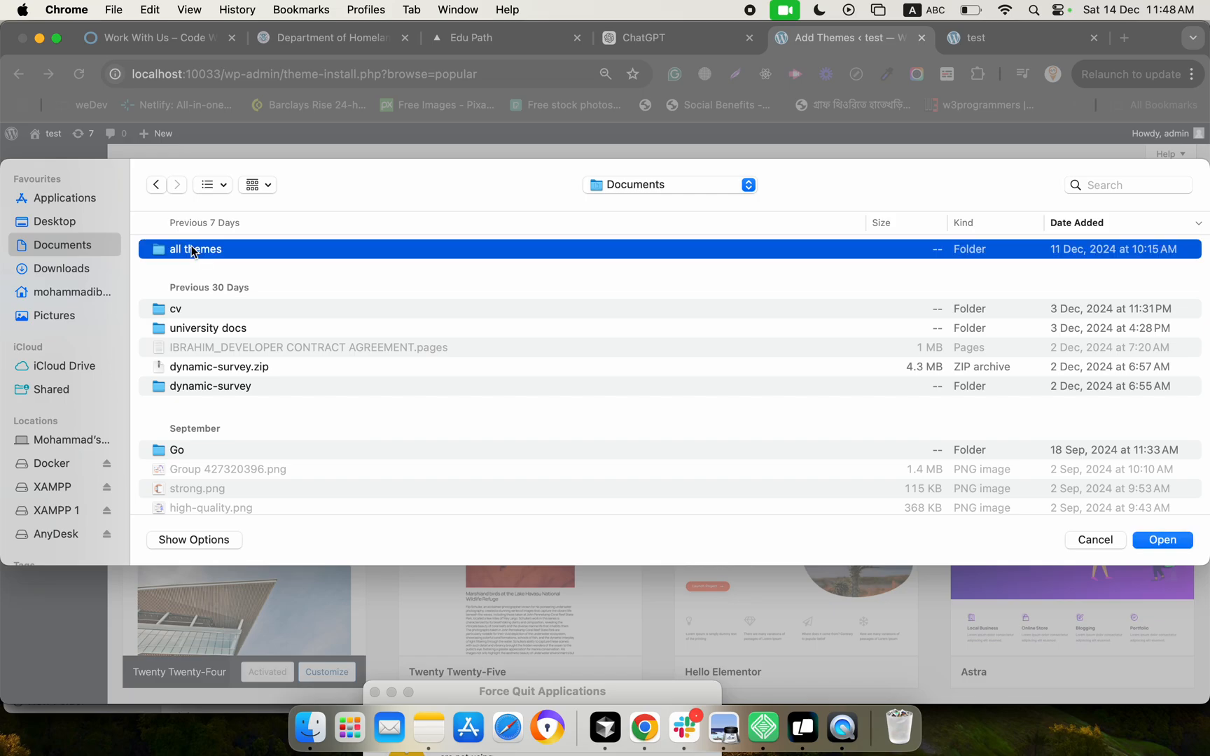
double_click(194, 250)
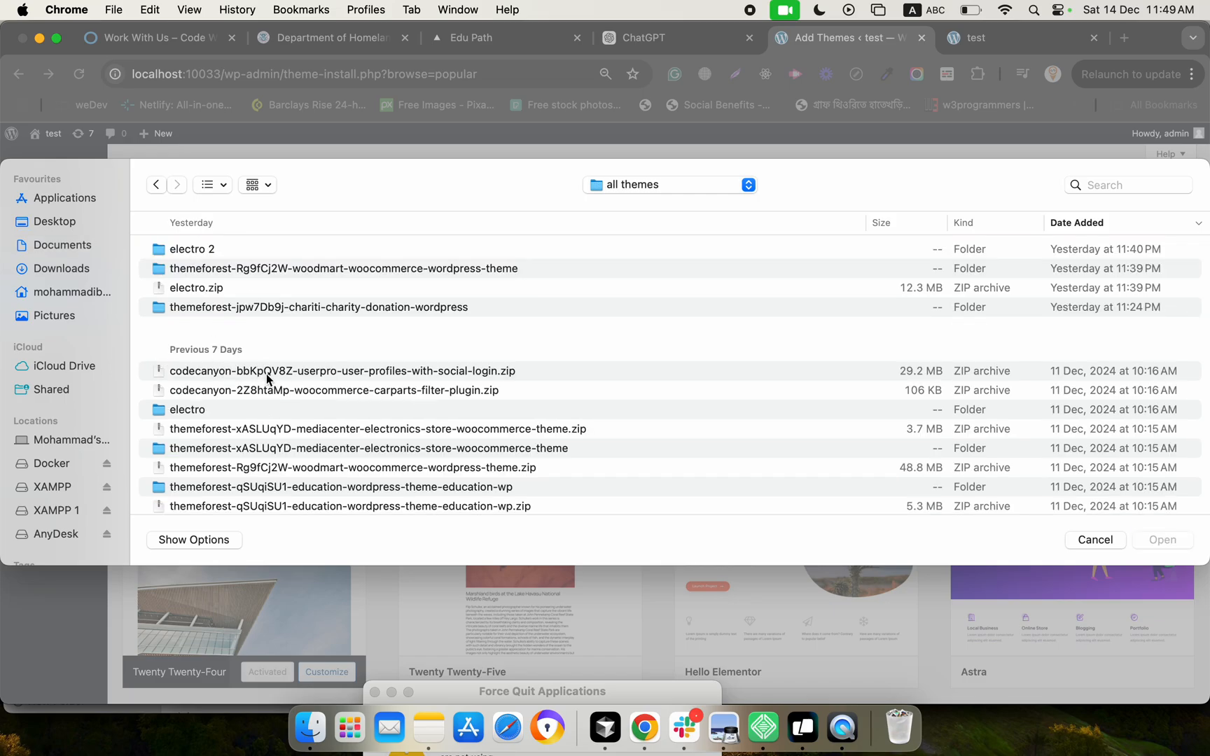
double_click(305, 270)
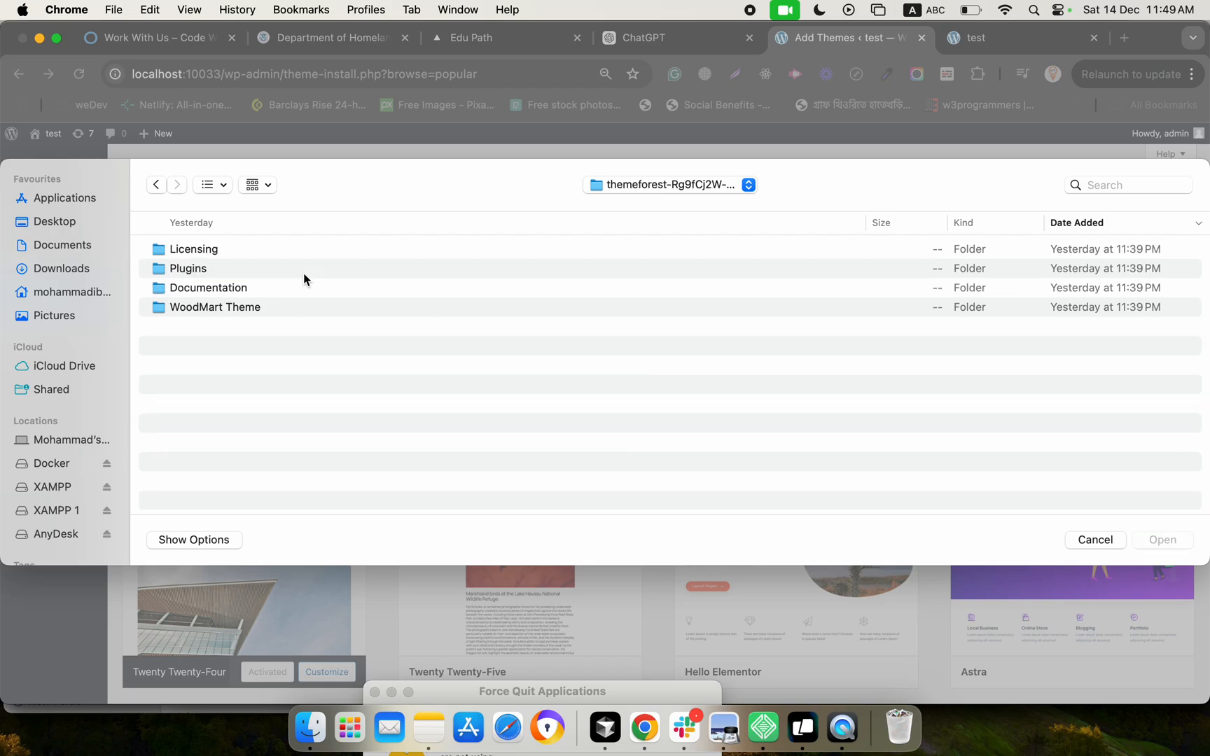
double_click(270, 306)
click(246, 255)
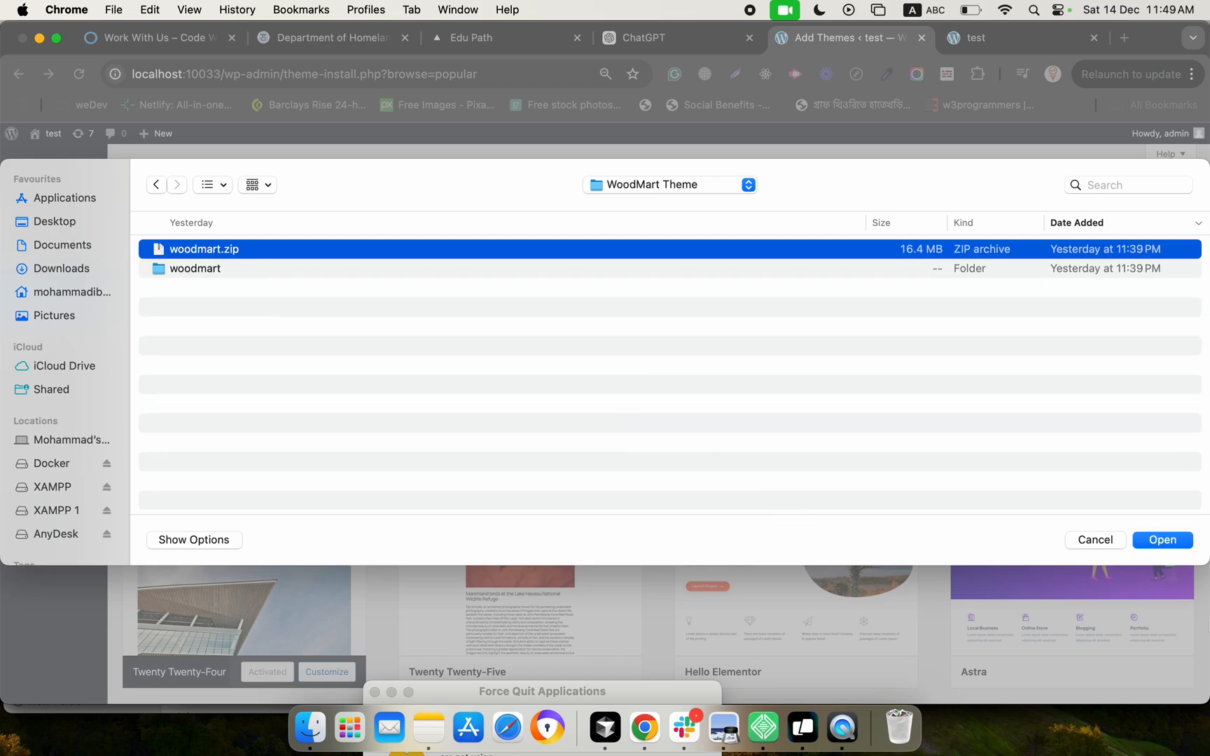
click(1160, 540)
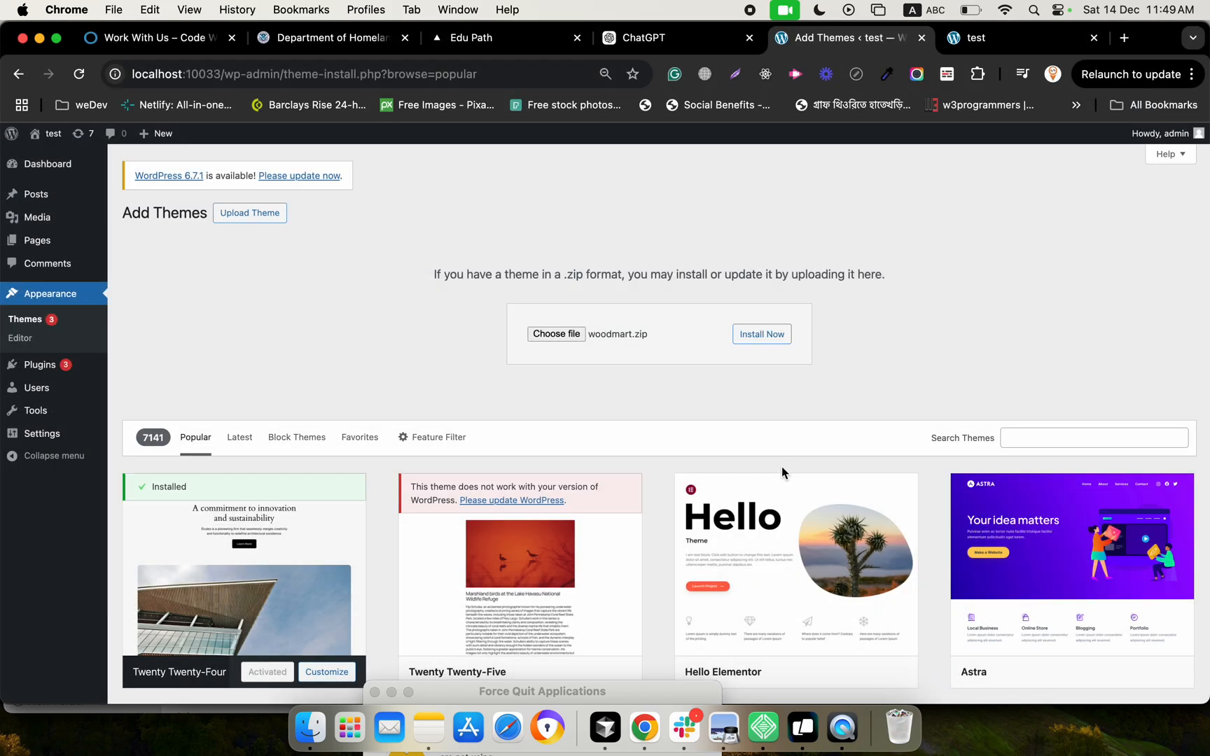
Install the WoodMart theme from the chosen zip file and activate it
click(762, 334)
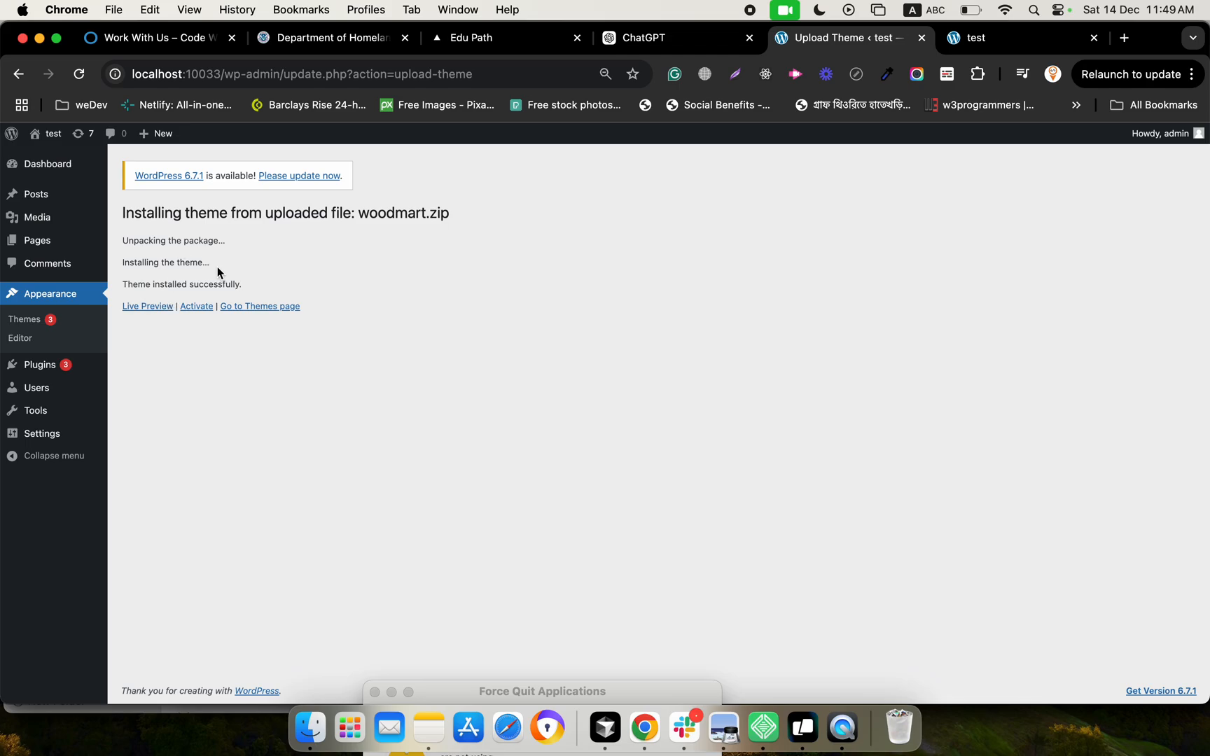
click(196, 307)
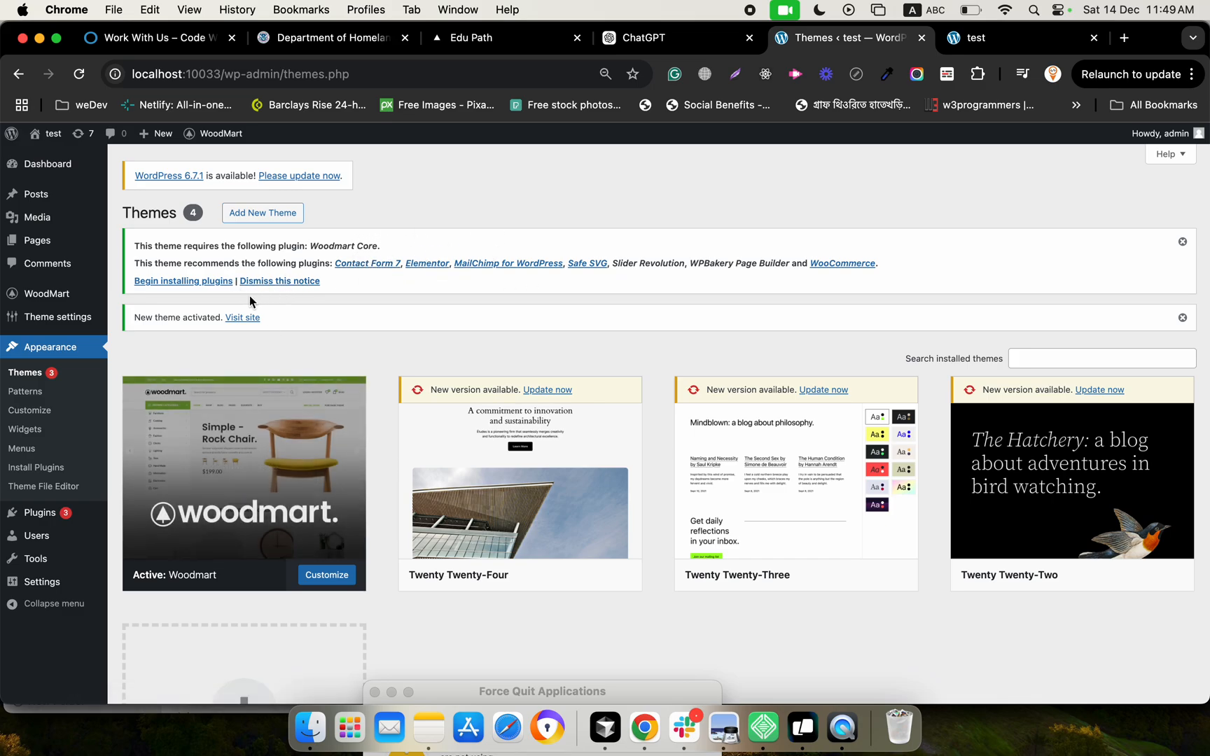
Begin installing the plugins WoodMart asks for, starting with the required Elementor plugin
click(187, 283)
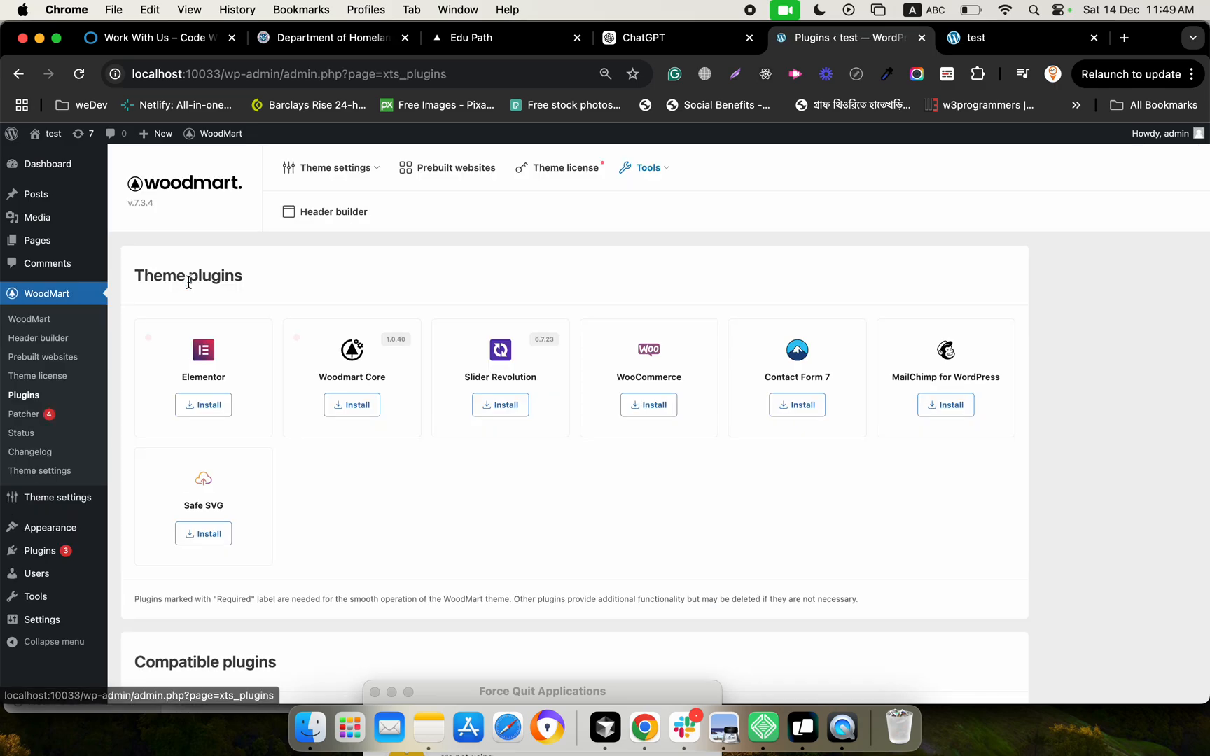
click(202, 405)
scroll(305, 487, down, 3)
scroll(305, 485, down, 5)
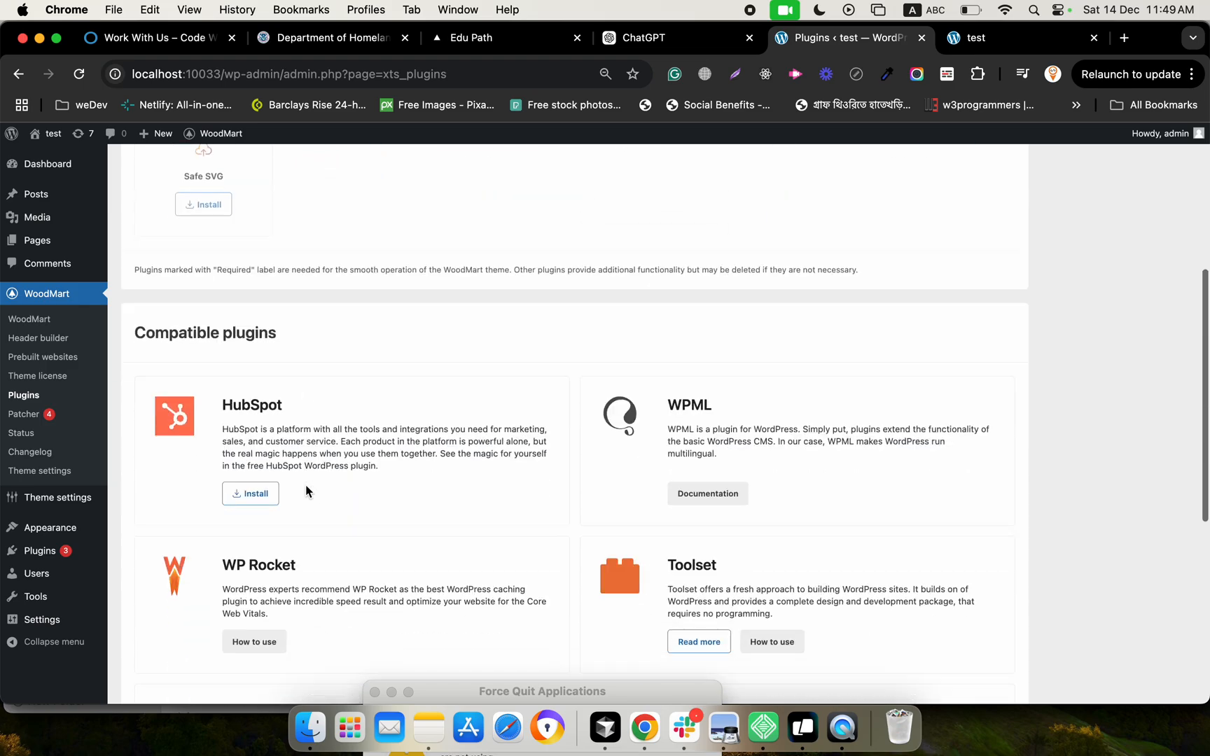
scroll(305, 485, up, 10)
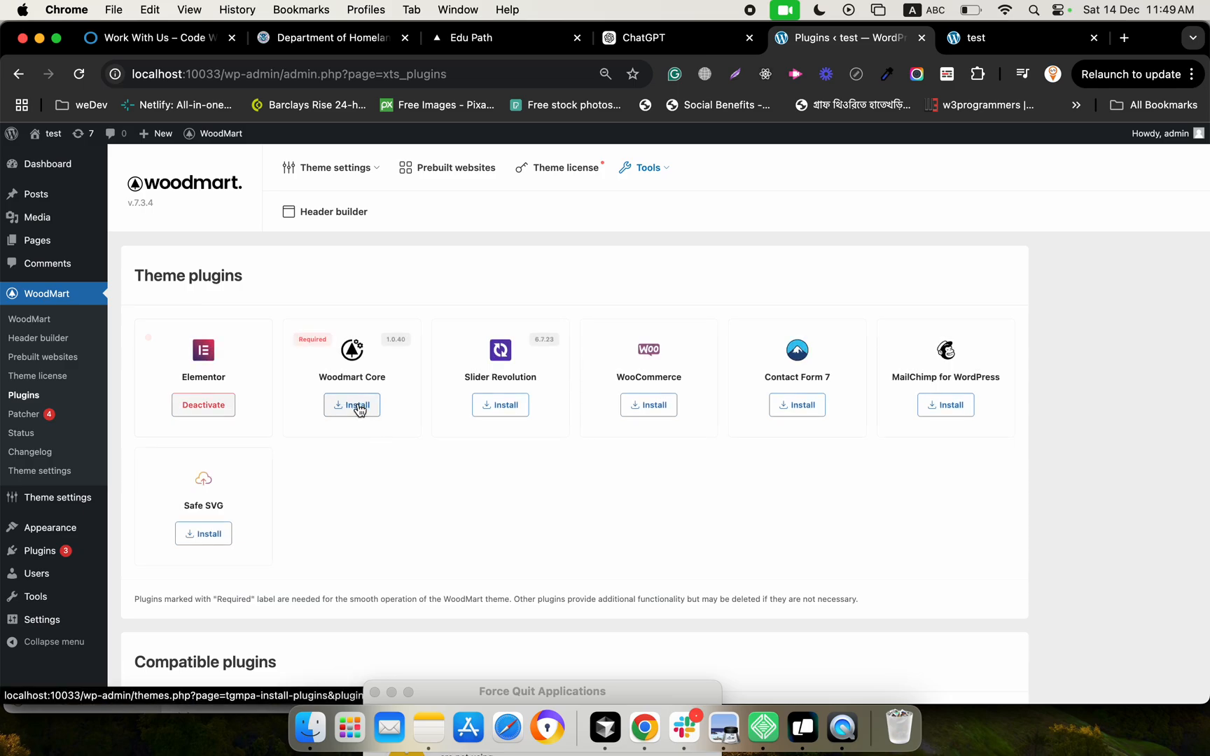
Install the required Woodmart Core plugin from the theme plugins
click(357, 406)
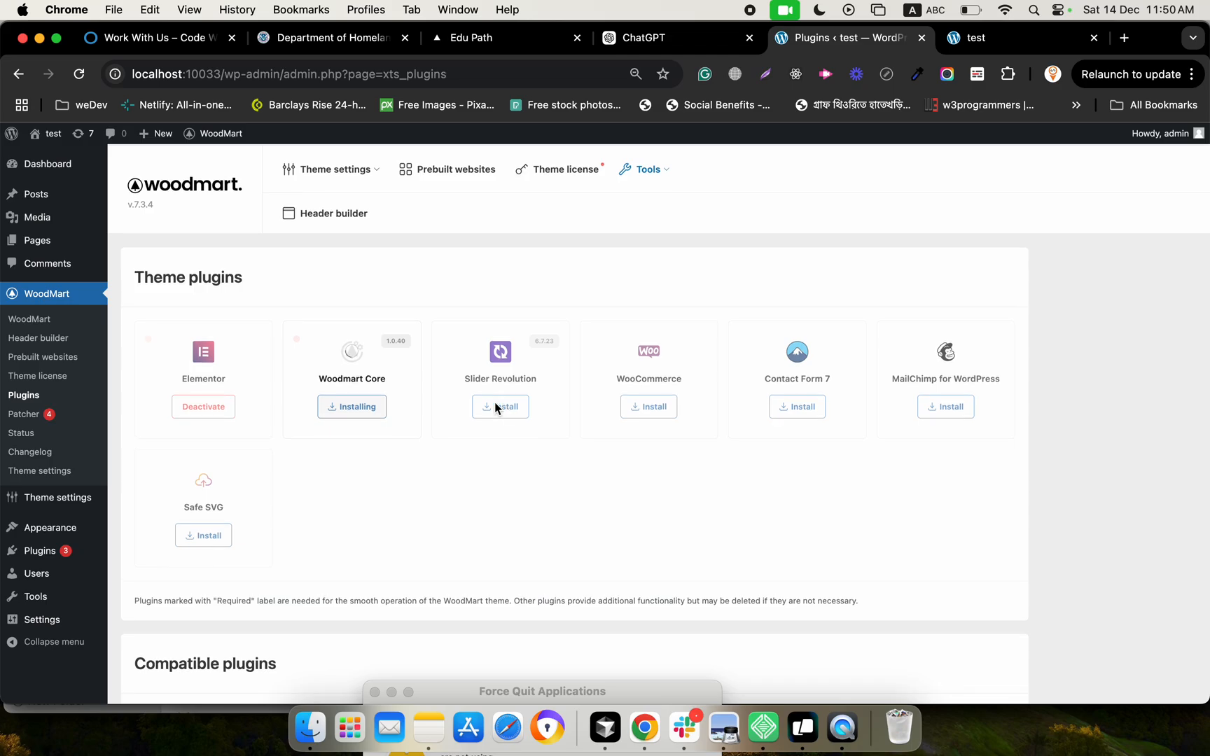
scroll(481, 514, down, 5)
scroll(480, 513, down, 8)
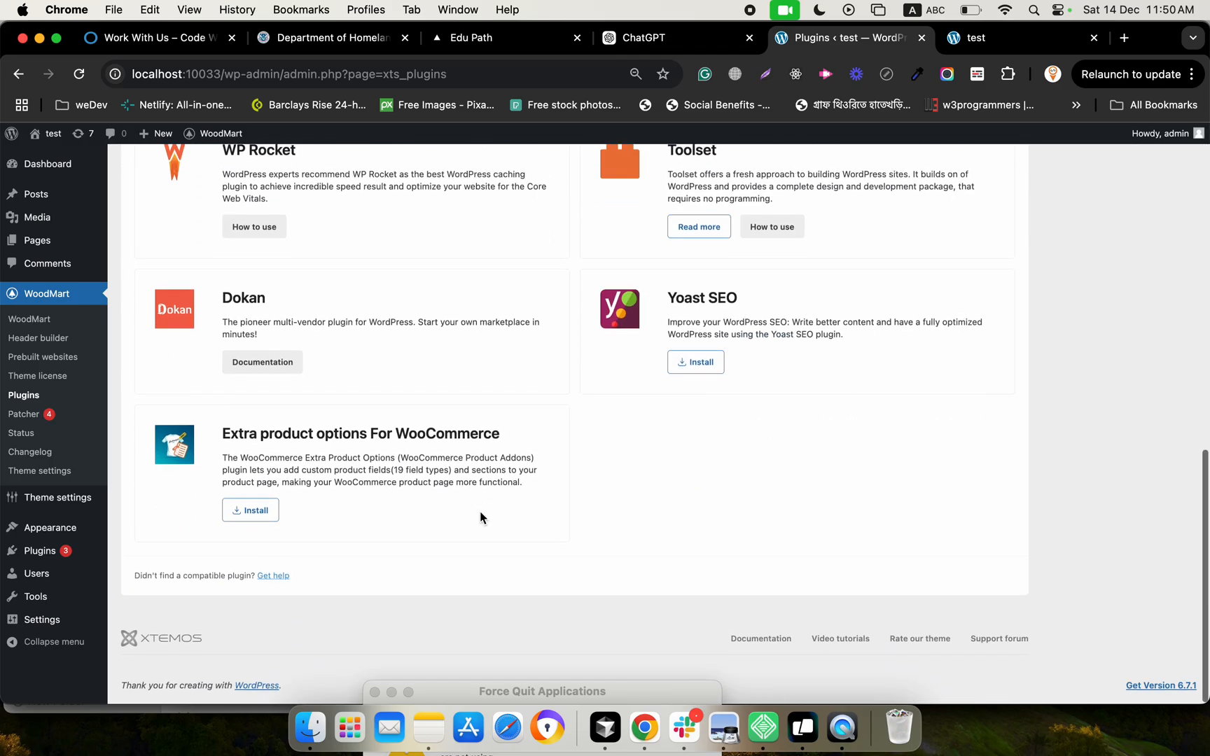
scroll(481, 513, up, 10)
scroll(479, 512, up, 2)
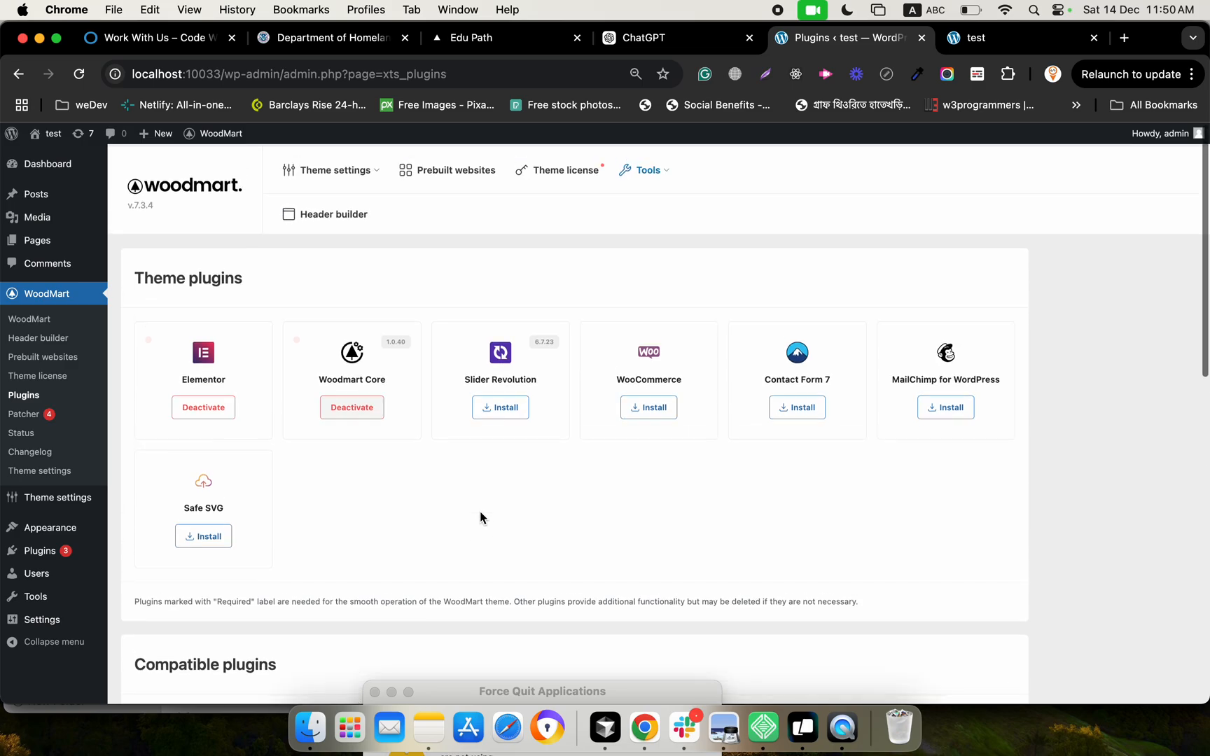
Install the Slider Revolution, WooCommerce, Contact Form 7 and MailChimp for WordPress theme plugins one after another
click(502, 405)
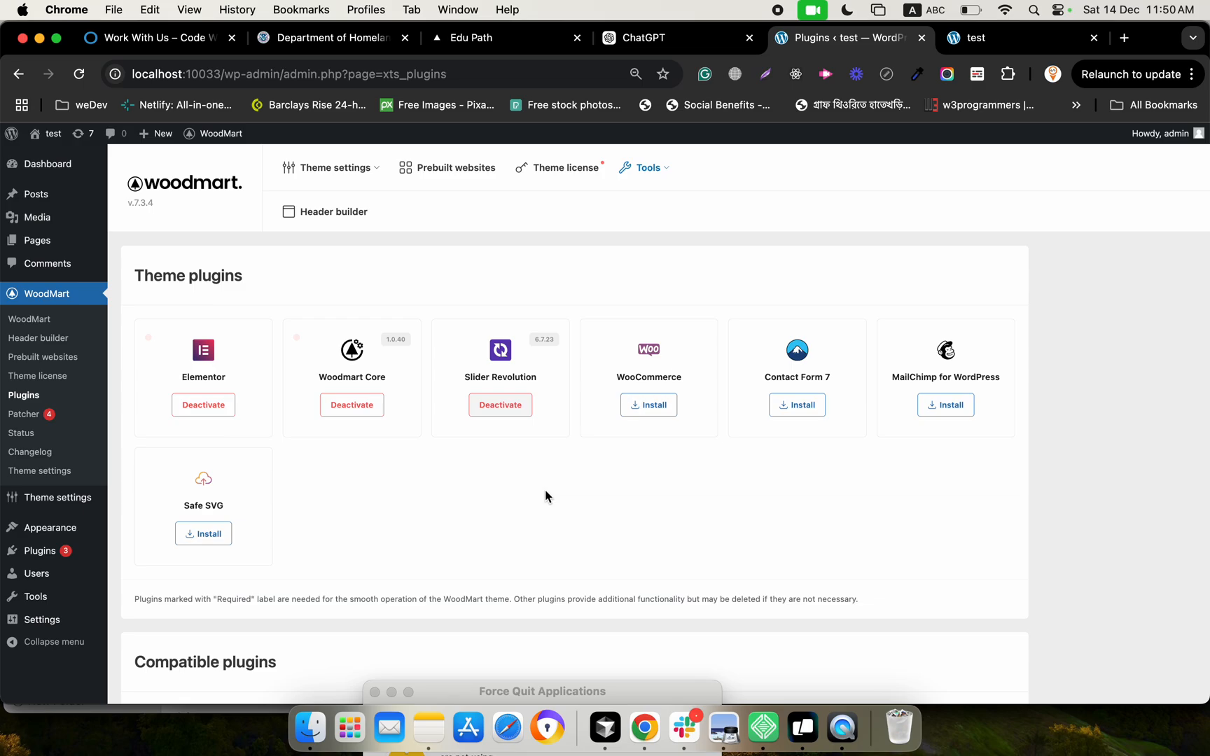
click(639, 408)
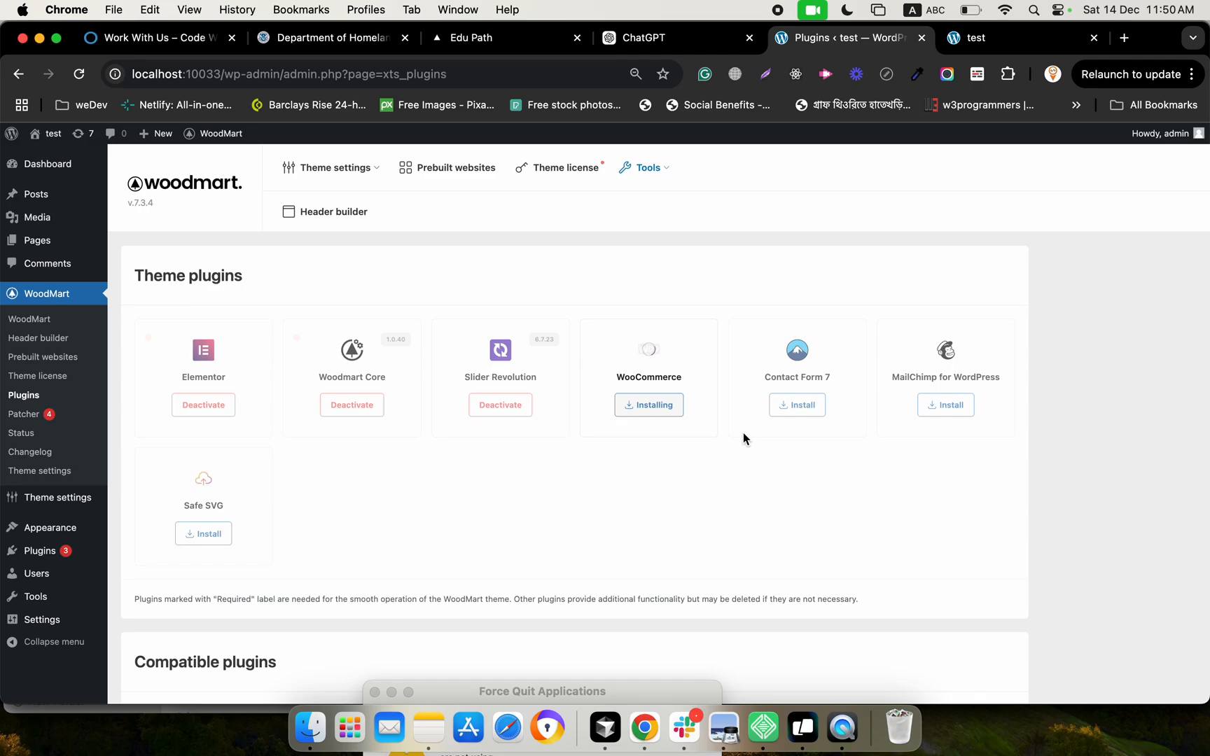
click(799, 405)
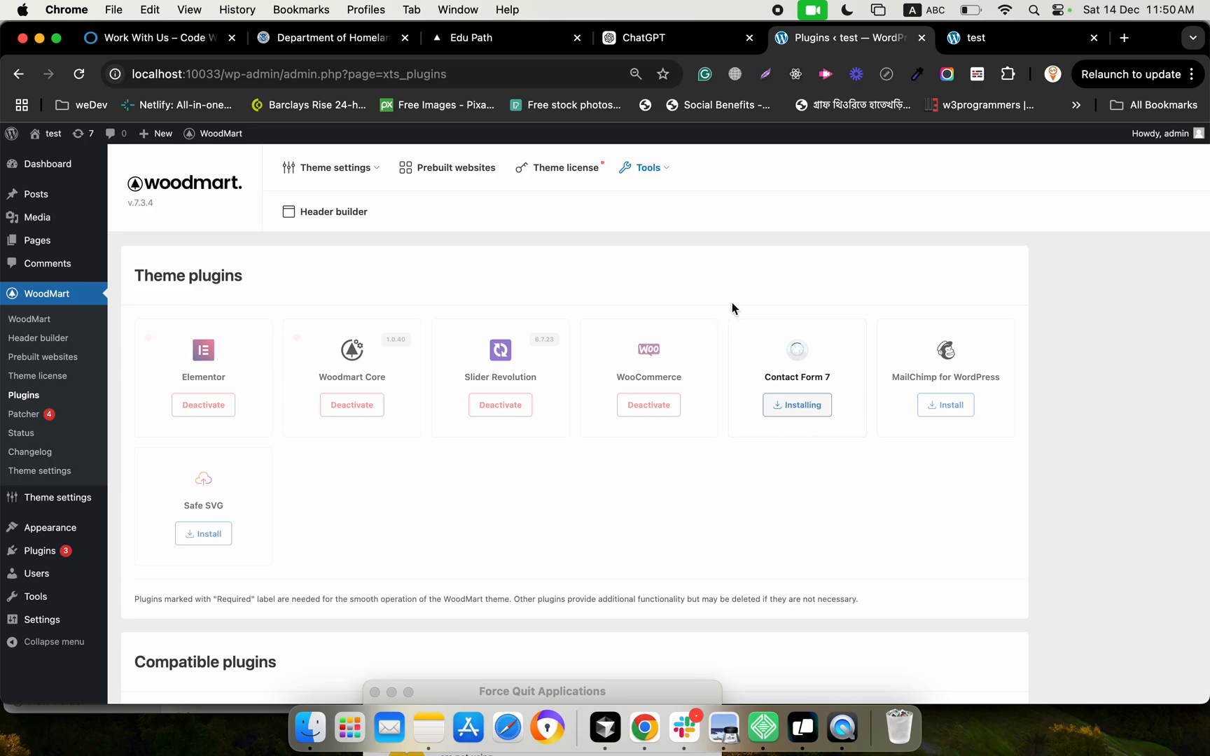
mouse_move(658, 178)
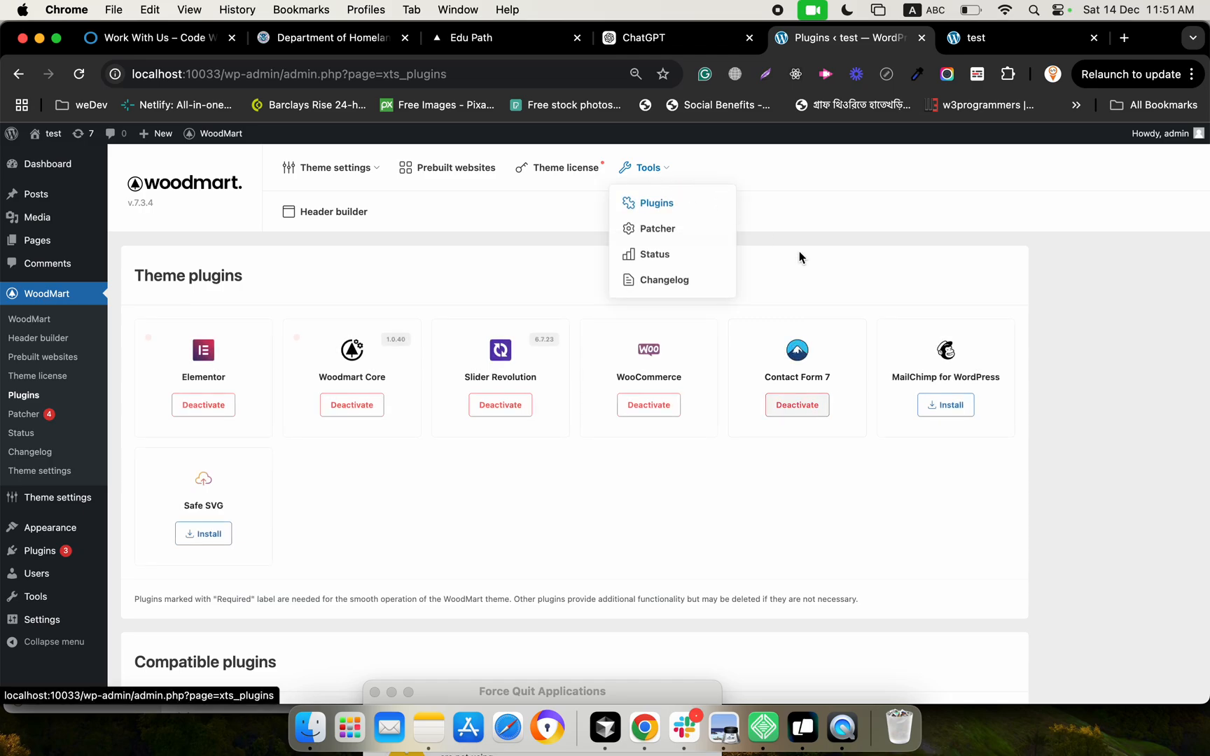
click(954, 412)
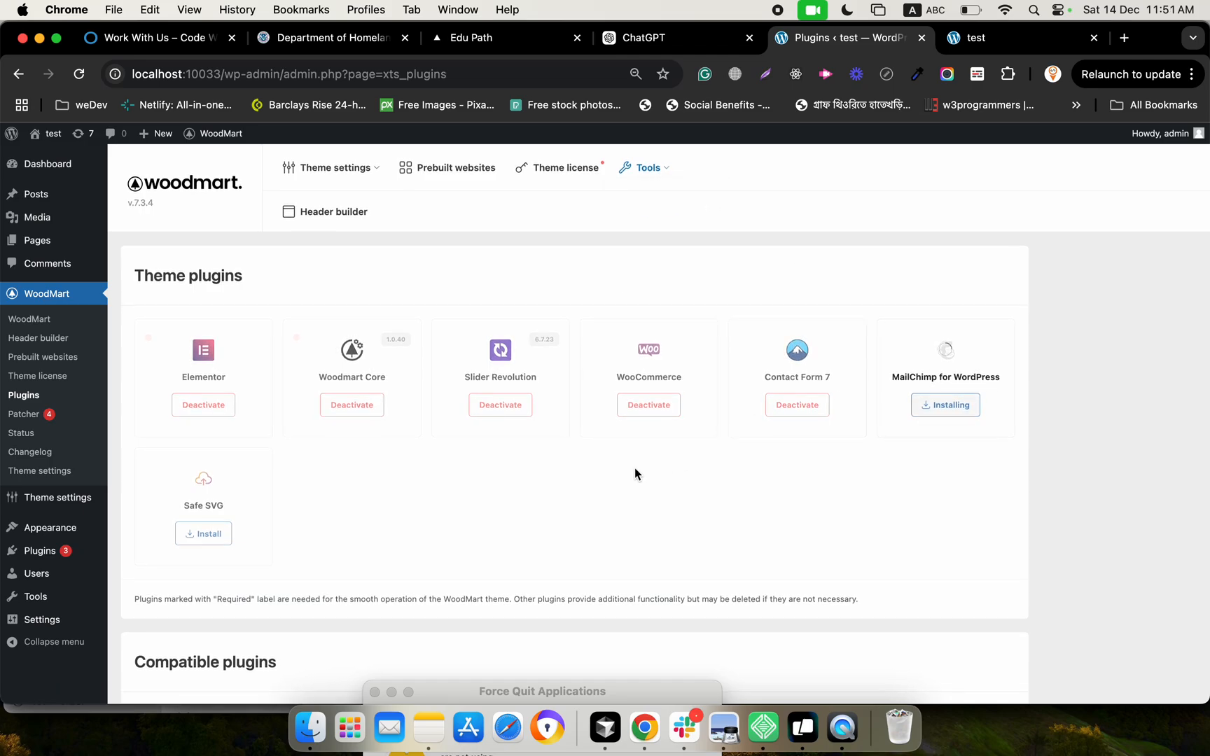
mouse_move(361, 178)
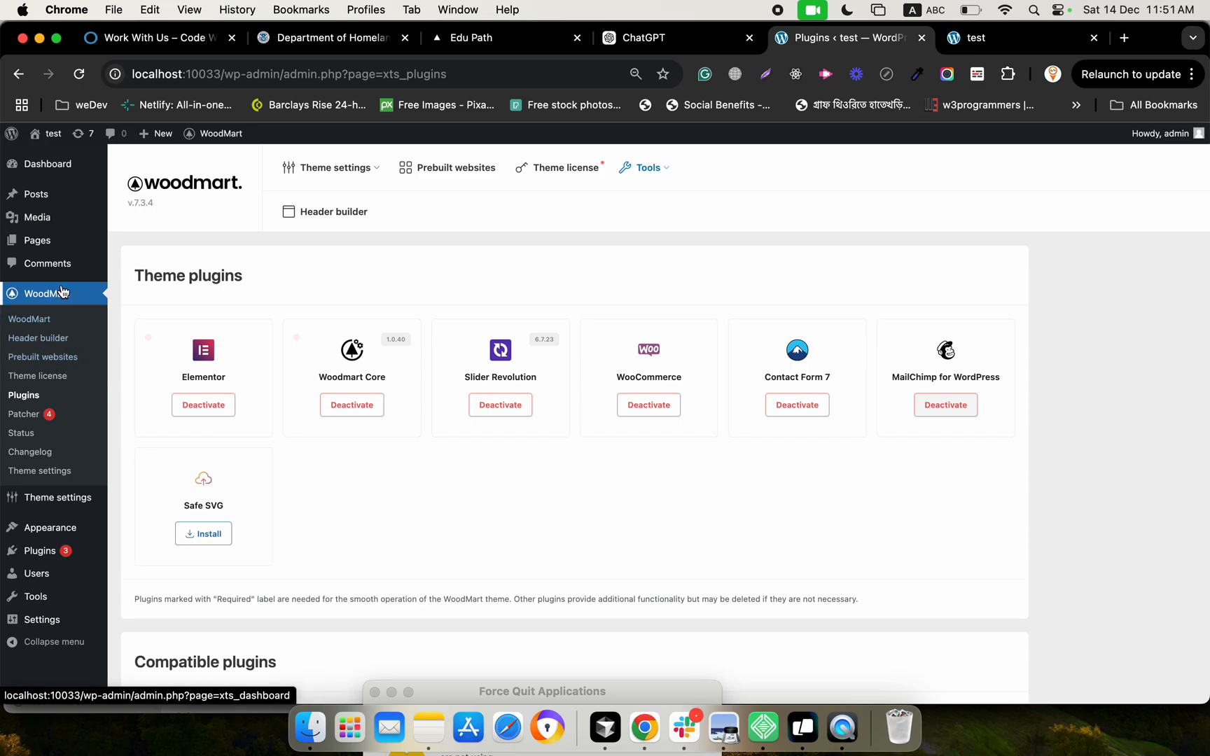
Browse WoodMart's prebuilt websites and import the Accessories demo
click(69, 358)
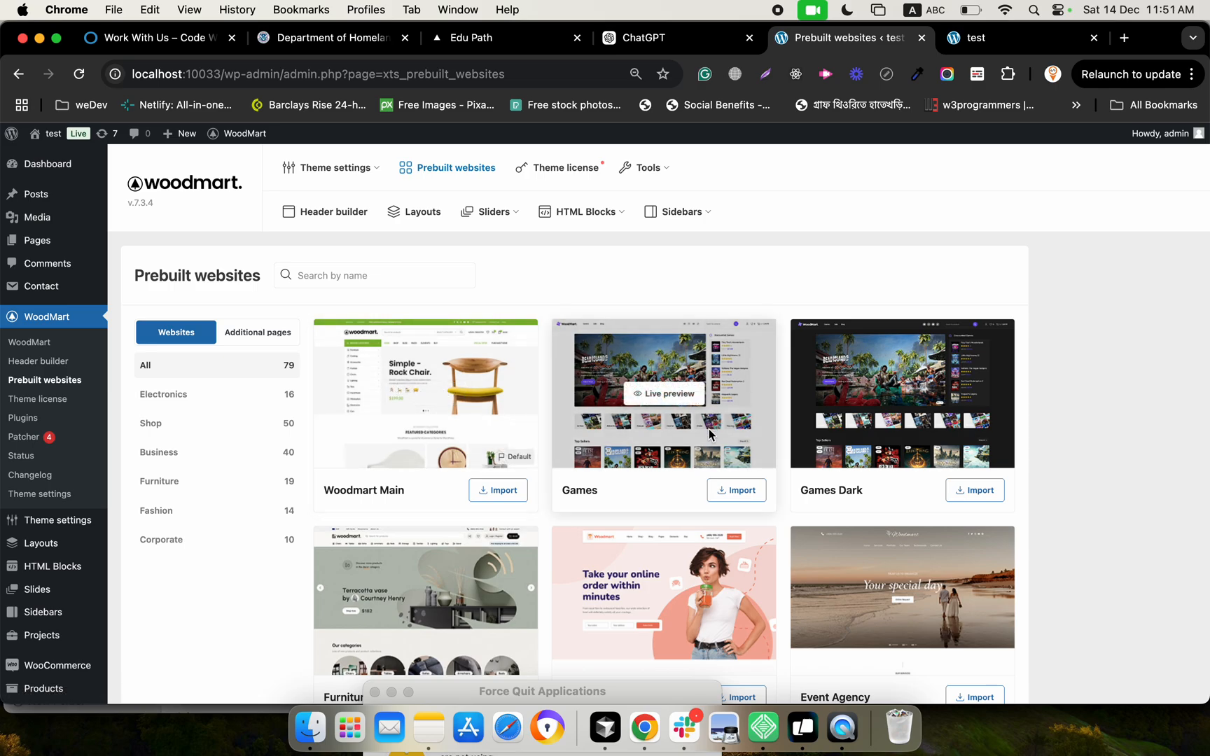
scroll(884, 420, down, 4)
scroll(853, 475, down, 10)
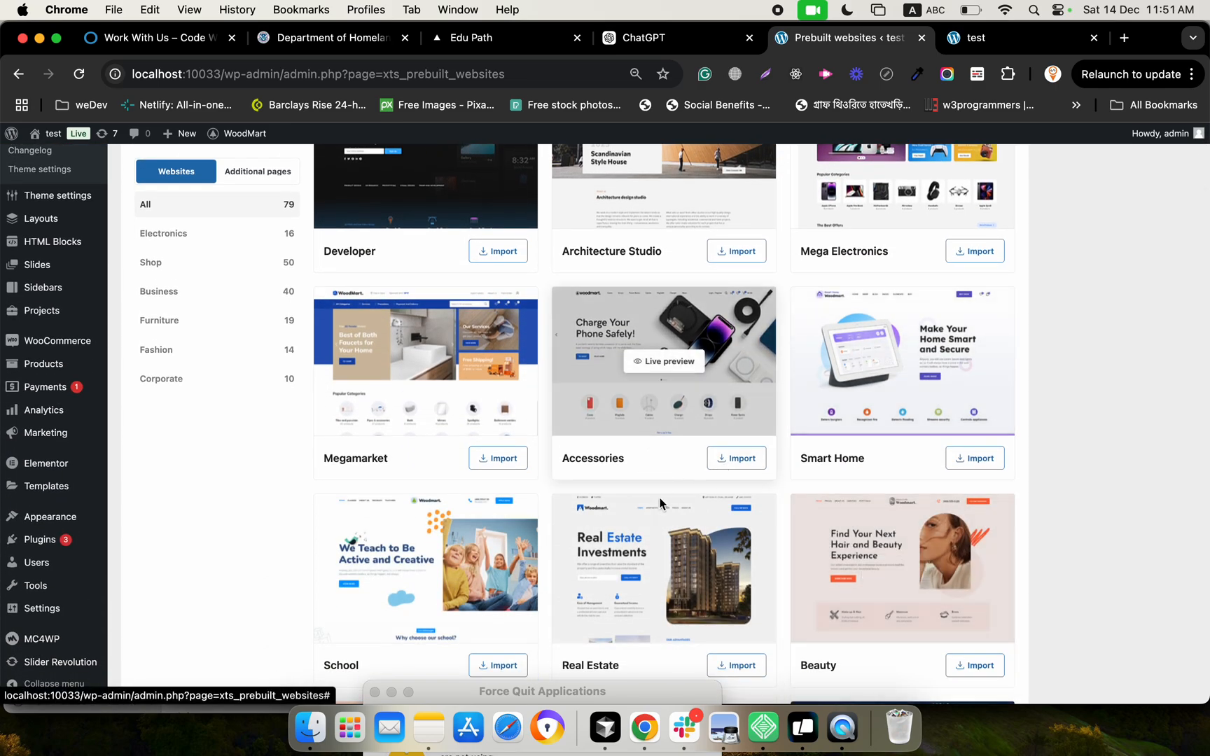
scroll(653, 540, down, 3)
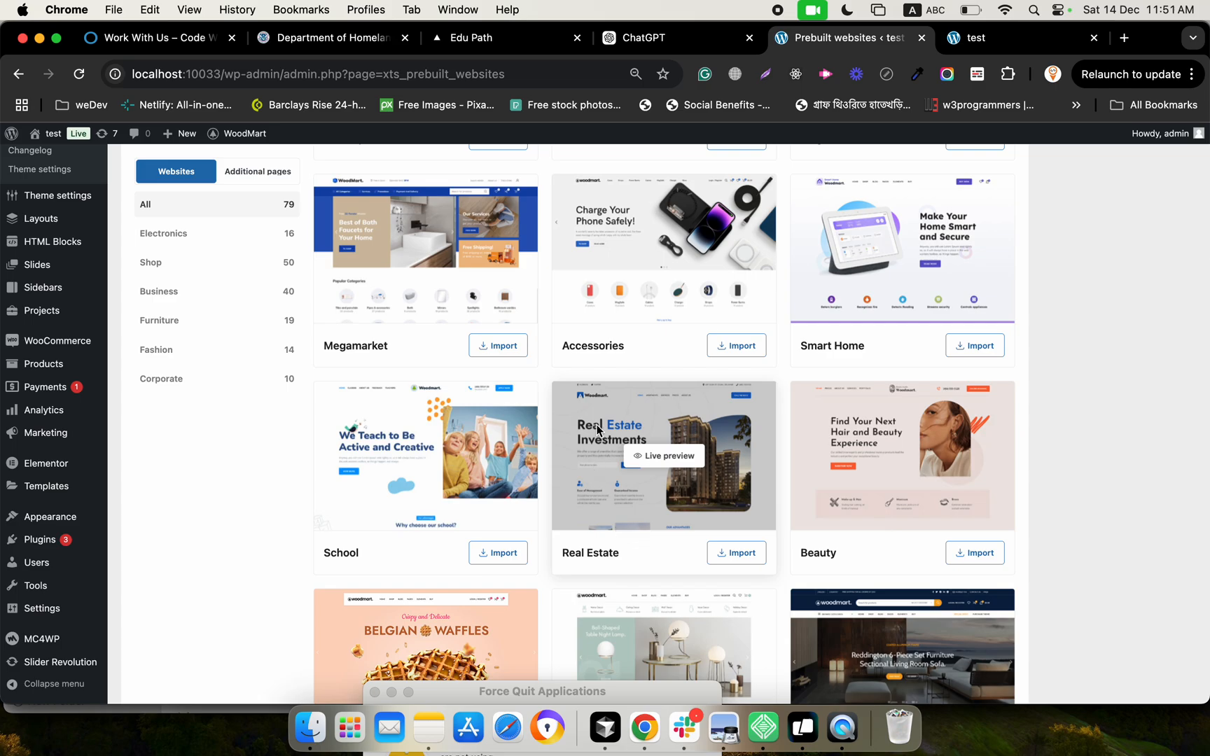
scroll(597, 456, down, 1)
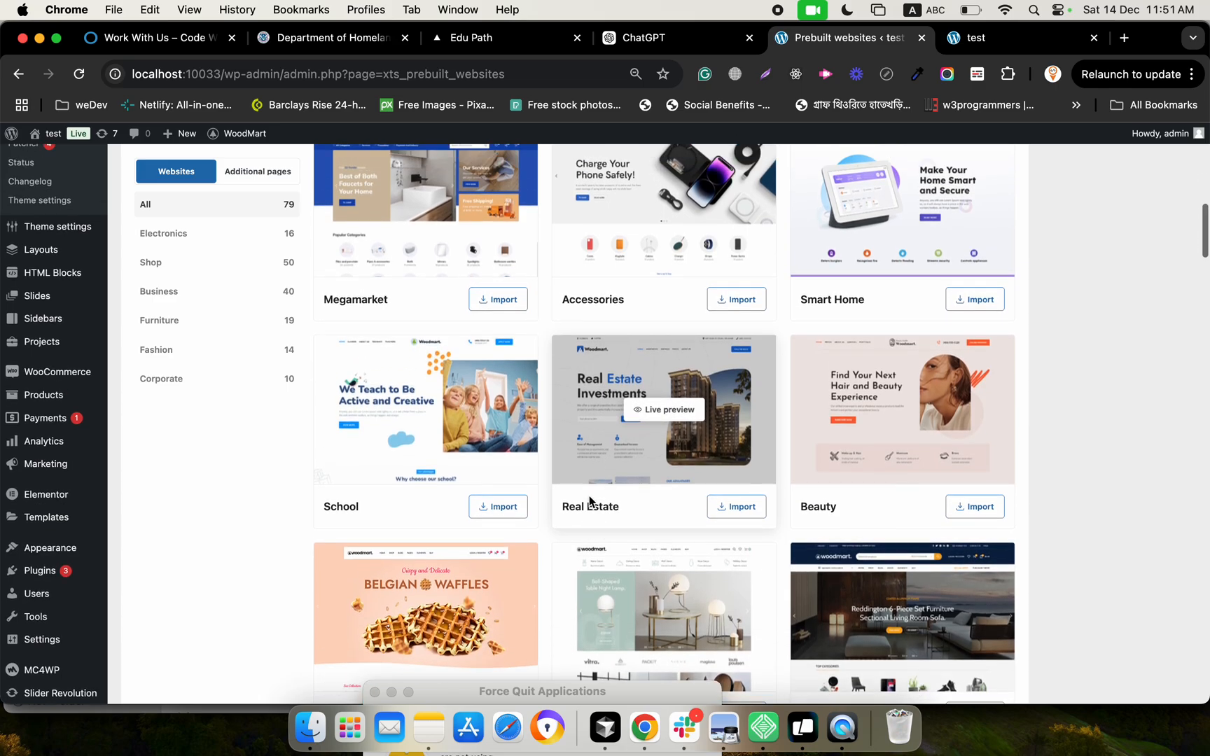
scroll(609, 448, up, 4)
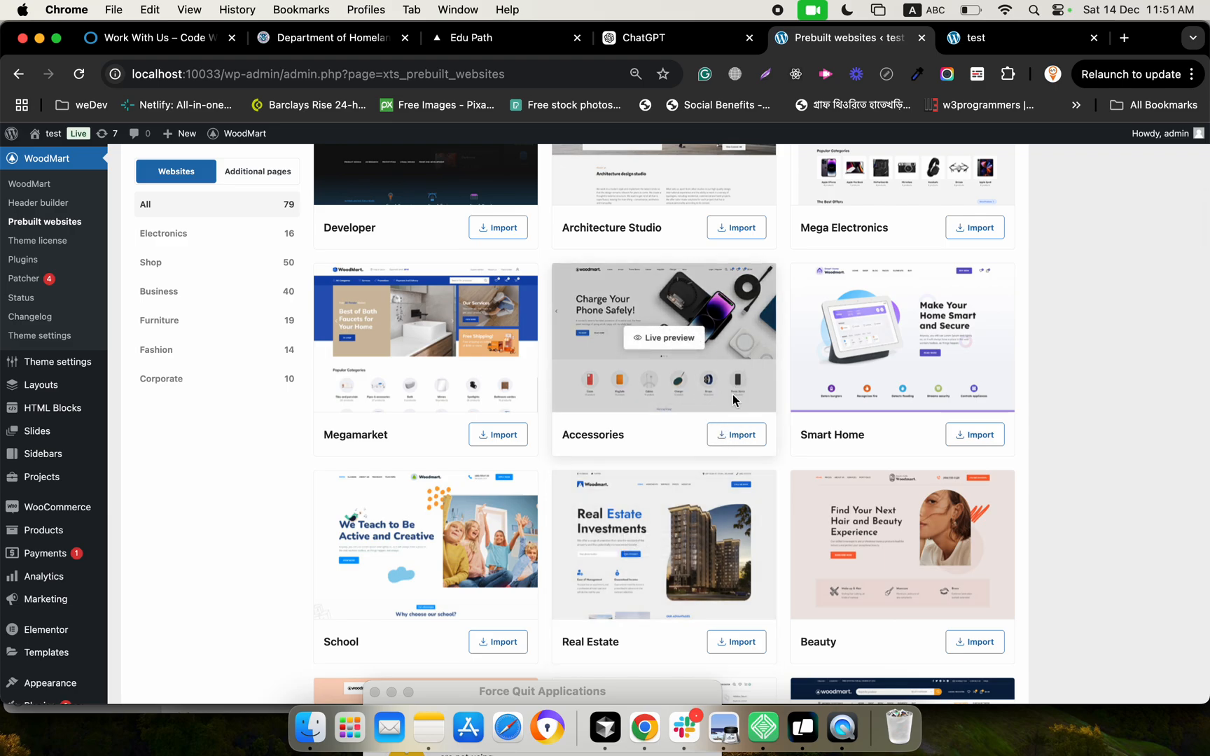
scroll(685, 472, down, 2)
scroll(730, 365, up, 2)
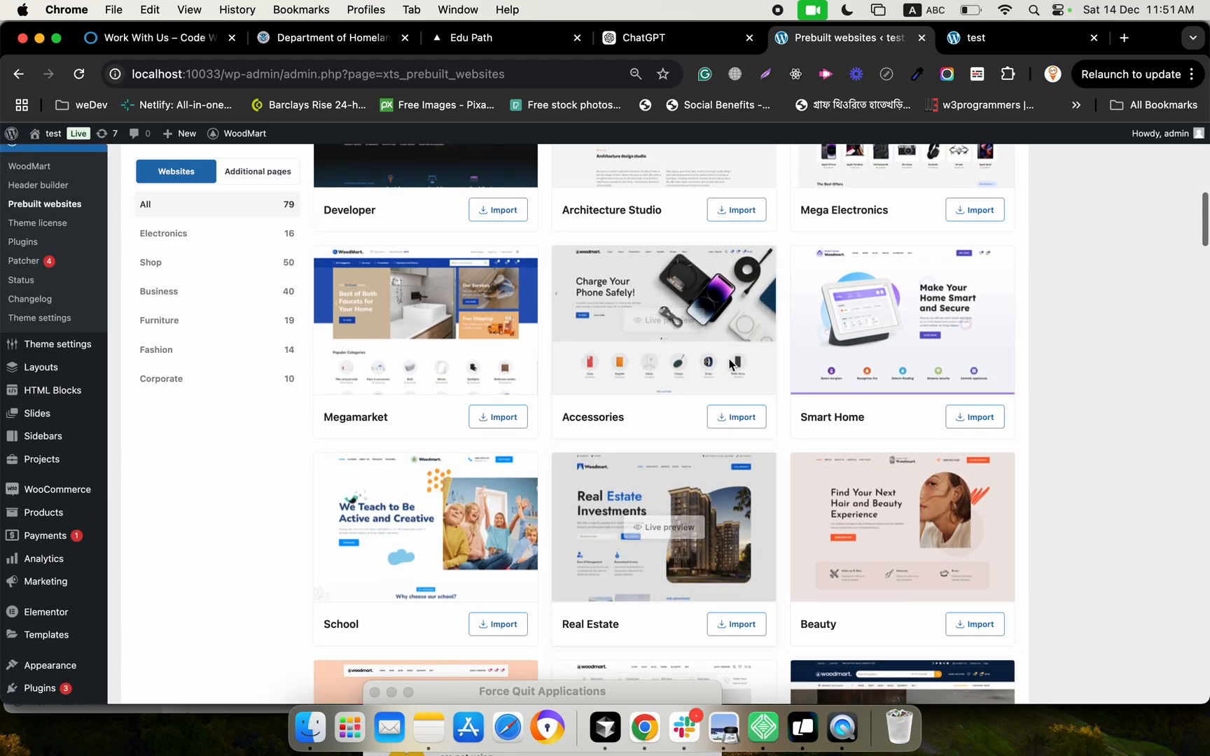
click(731, 417)
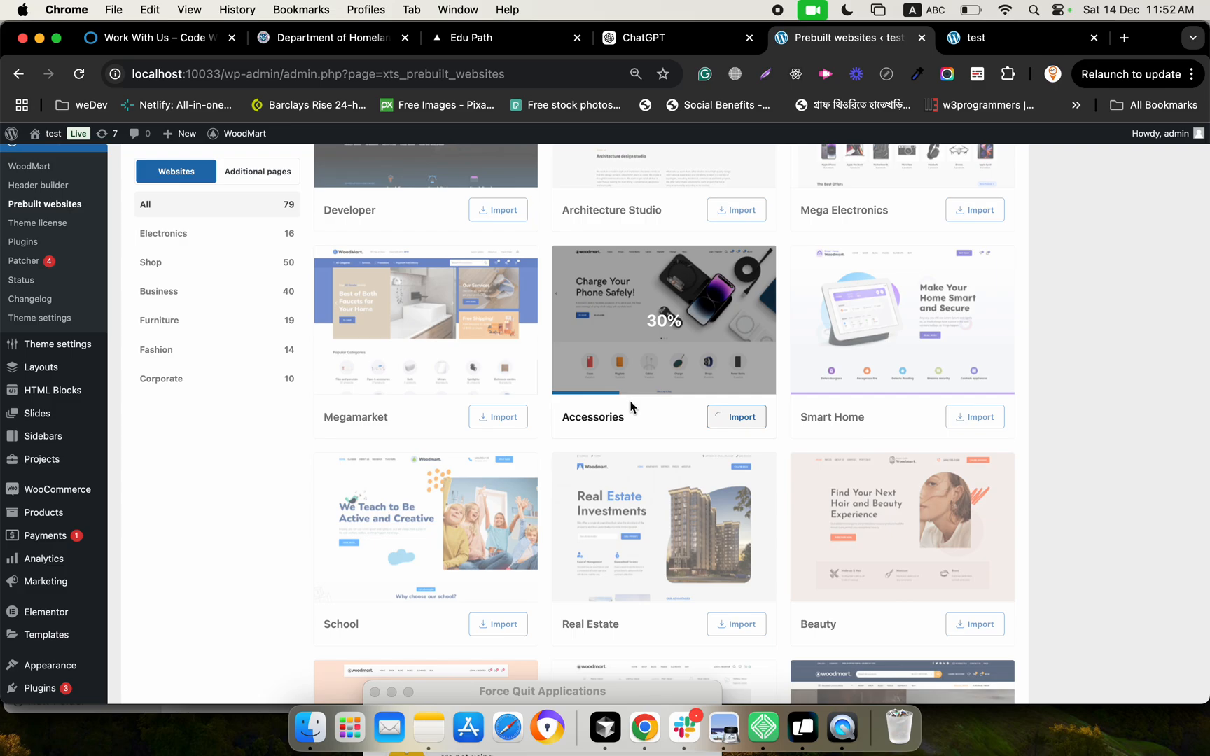
scroll(630, 404, up, 2)
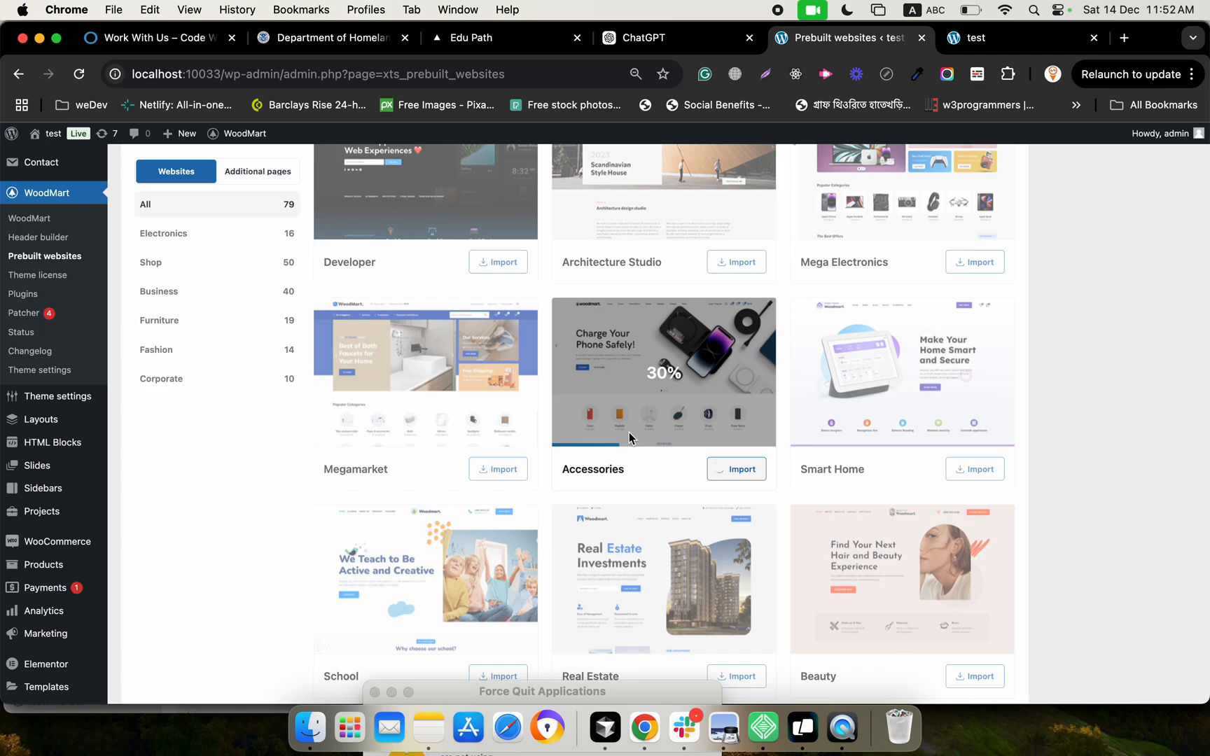
scroll(628, 476, up, 2)
scroll(628, 476, up, 1)
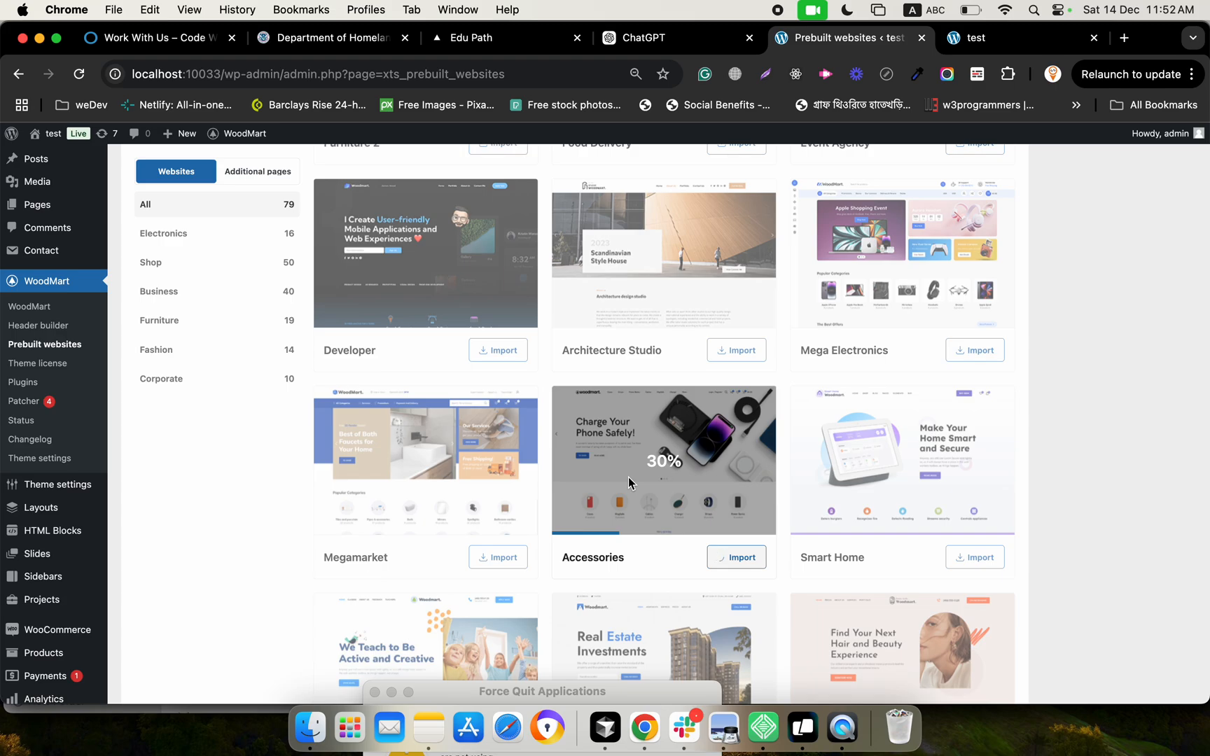
scroll(628, 477, up, 5)
scroll(627, 477, down, 10)
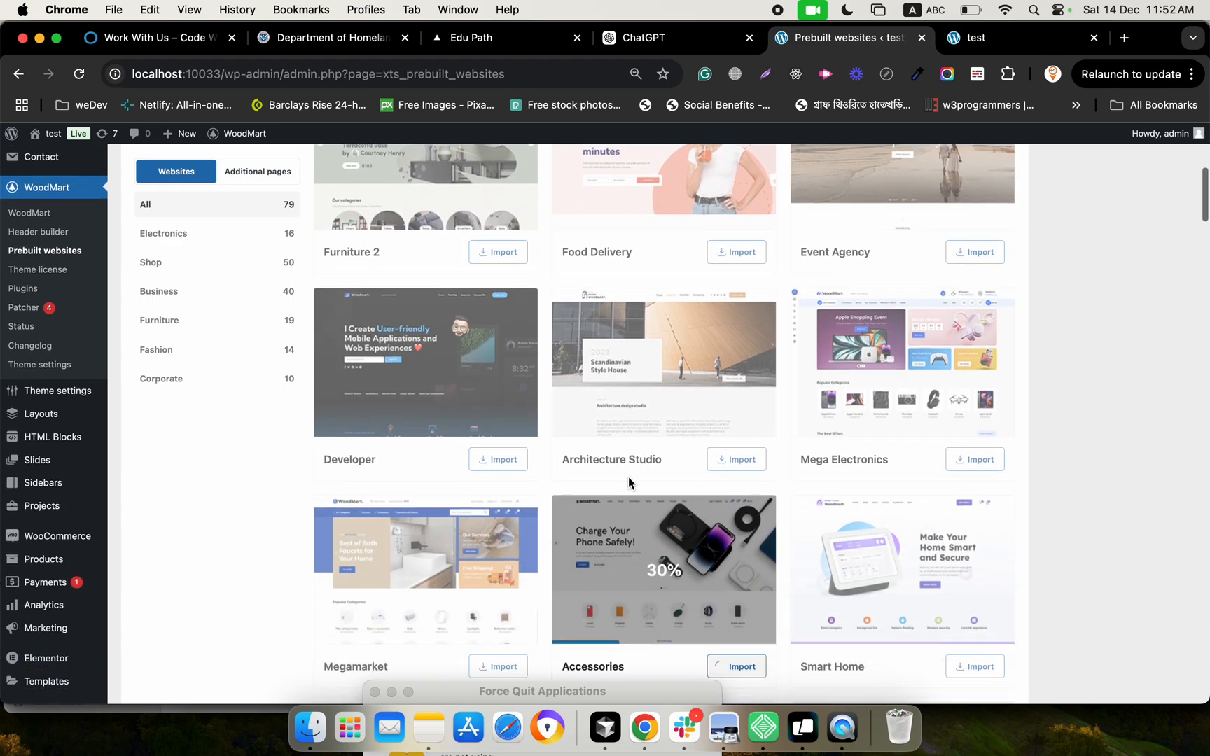
scroll(627, 476, down, 1)
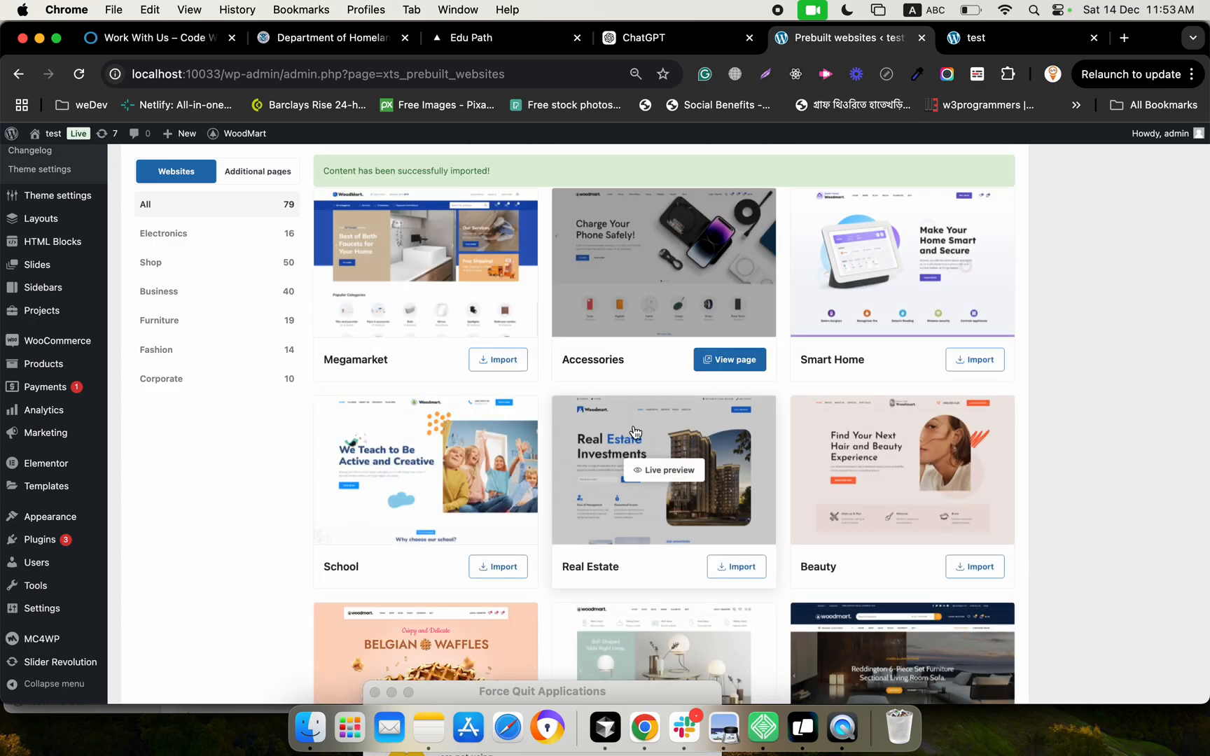
Reload the test site's front page and look through the imported Accessories homepage, dismissing the newsletter sign-up popup
click(716, 360)
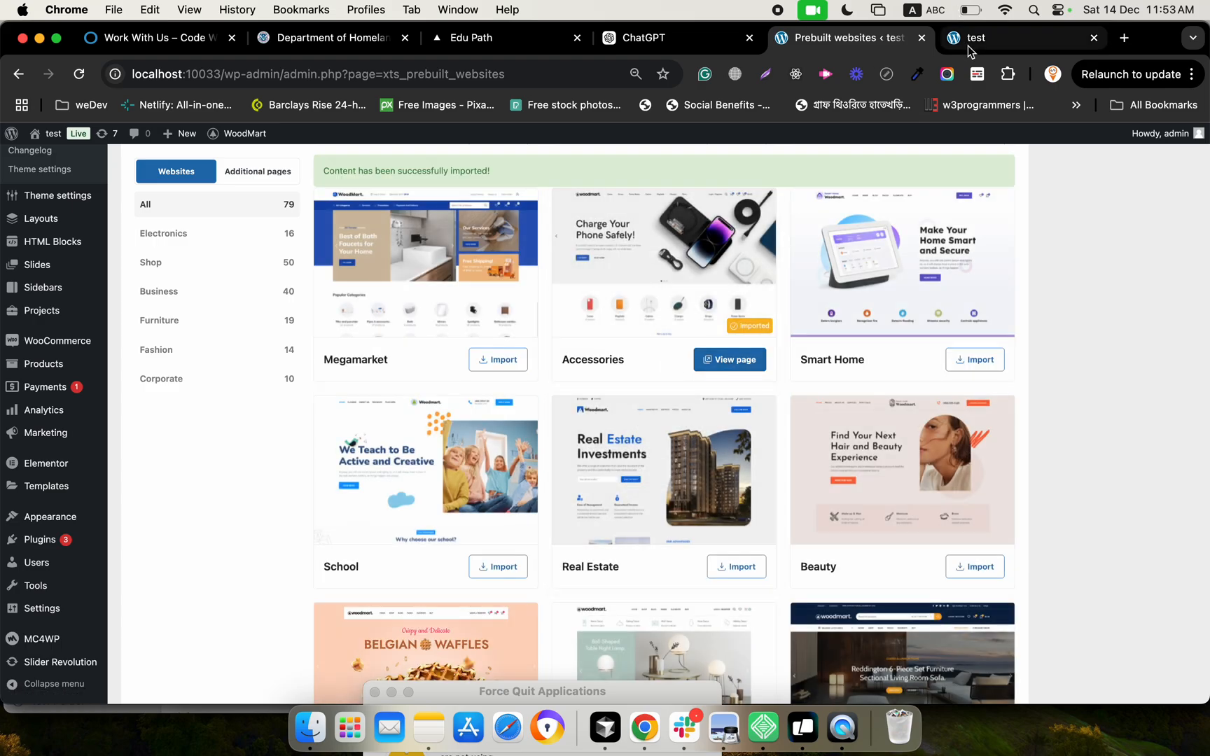
click(968, 45)
click(81, 76)
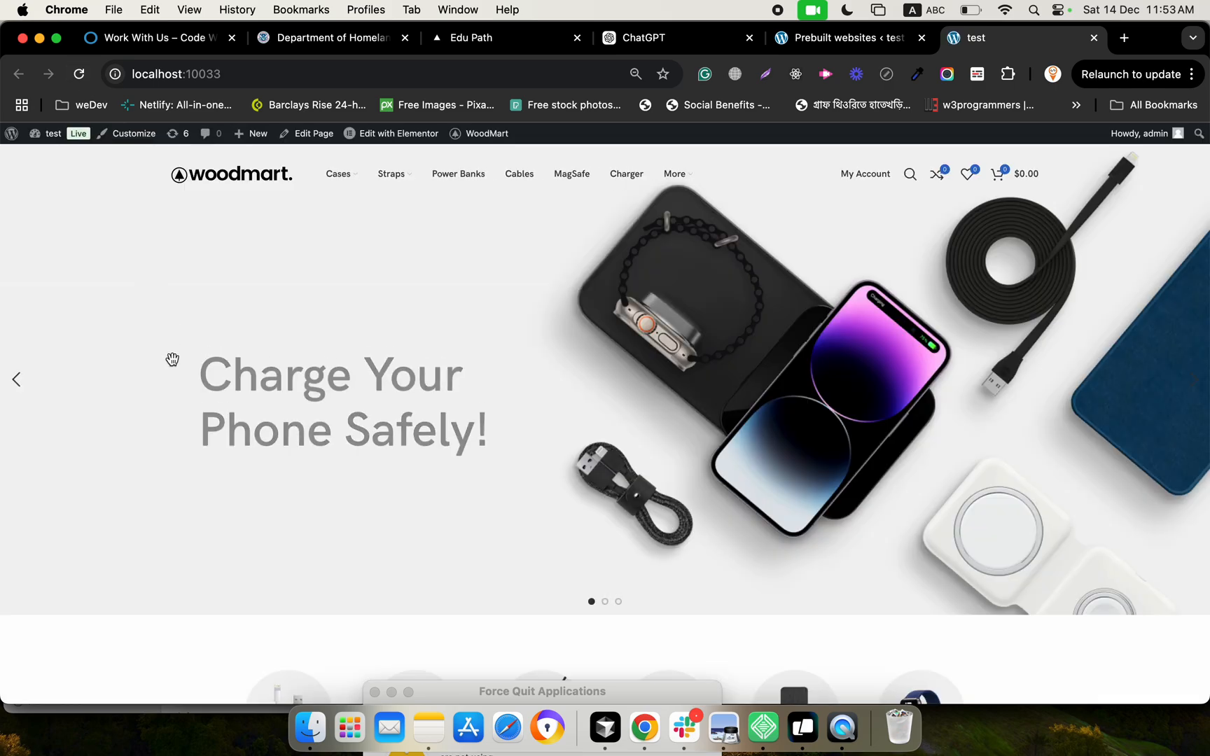
scroll(173, 360, down, 3)
scroll(173, 360, up, 3)
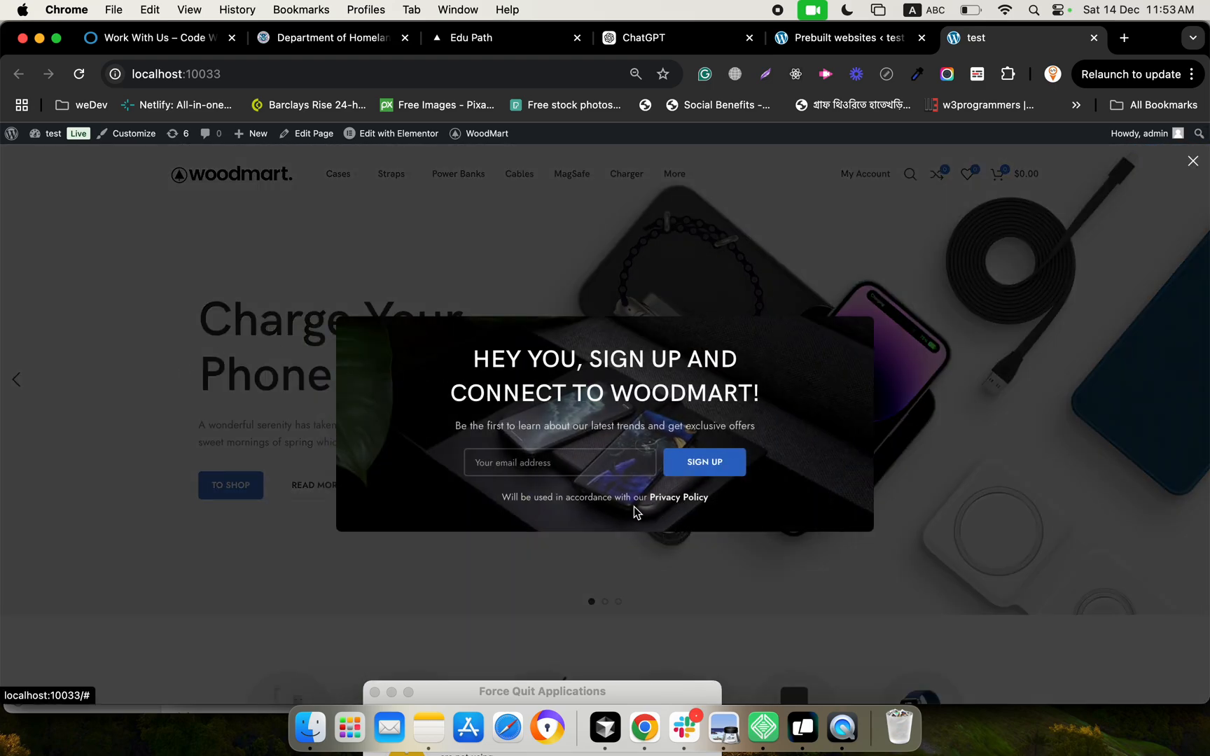
click(1193, 161)
scroll(838, 459, down, 15)
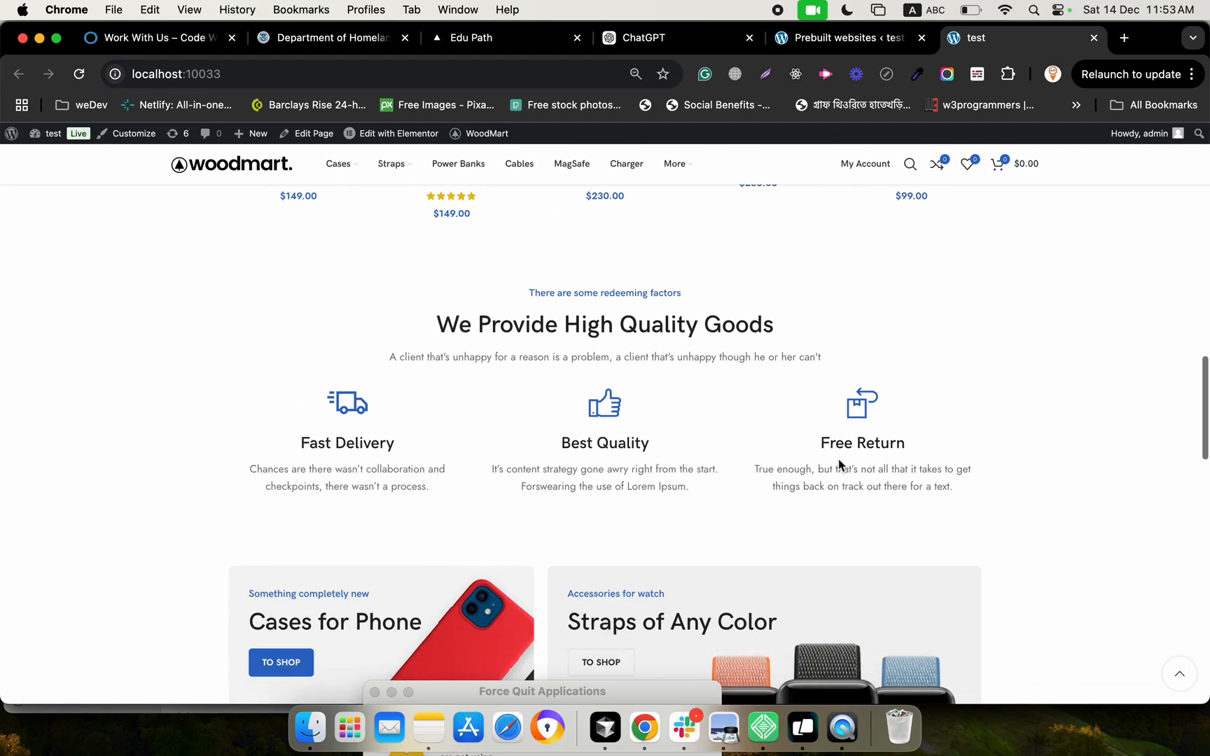
scroll(838, 459, down, 5)
scroll(835, 453, up, 20)
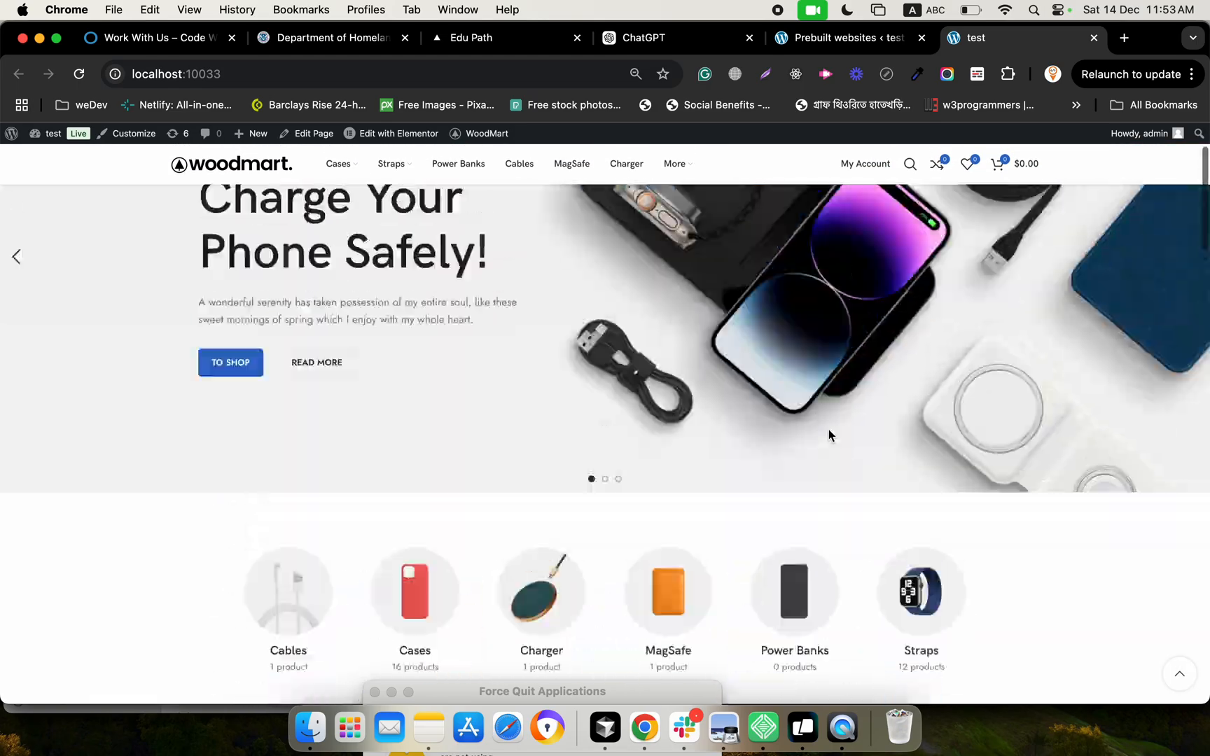
scroll(829, 429, up, 2)
mouse_move(861, 186)
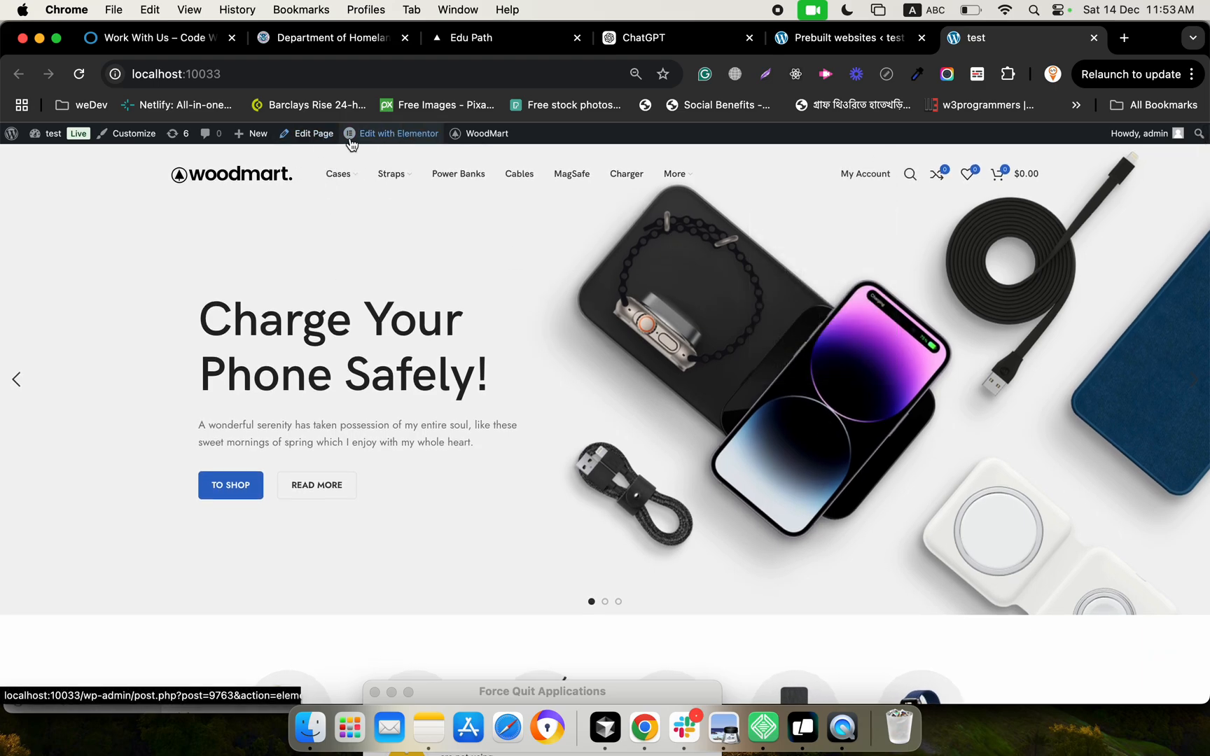
Open the Home Accessories page for editing and review its Header, Page title, Sidebar, Footer and Mobile version settings
click(310, 141)
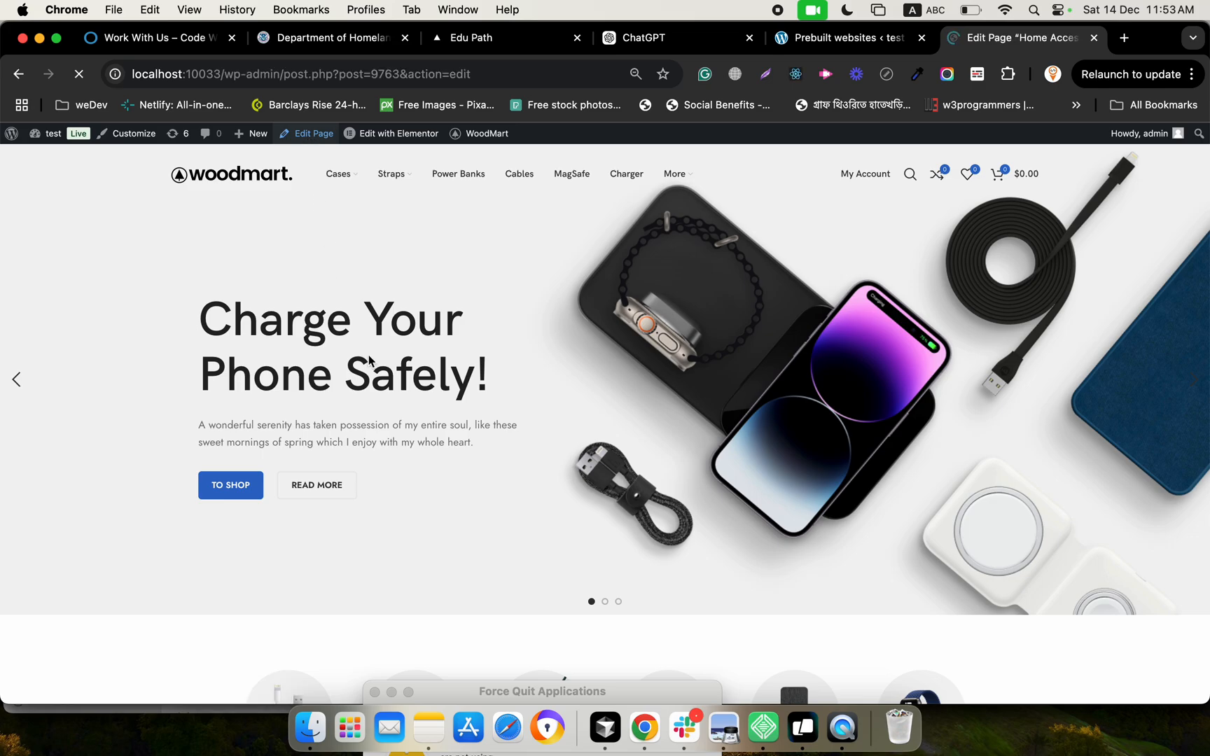
scroll(390, 516, down, 3)
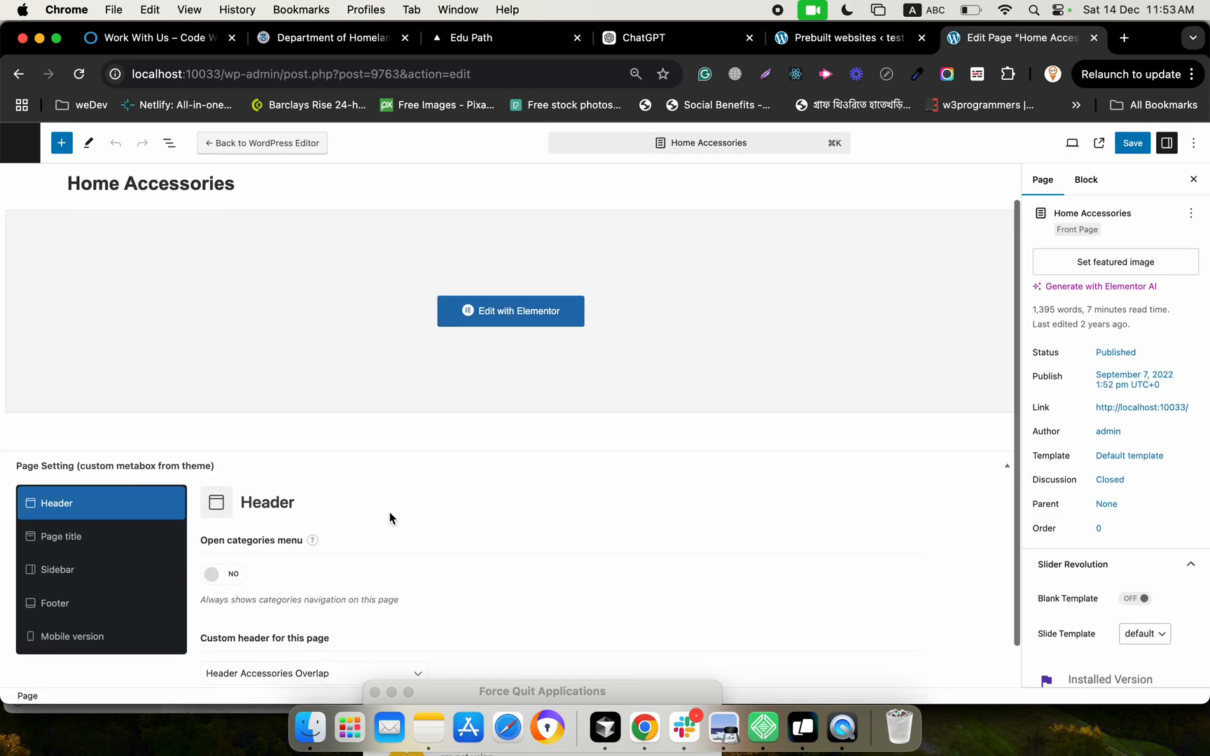
click(91, 491)
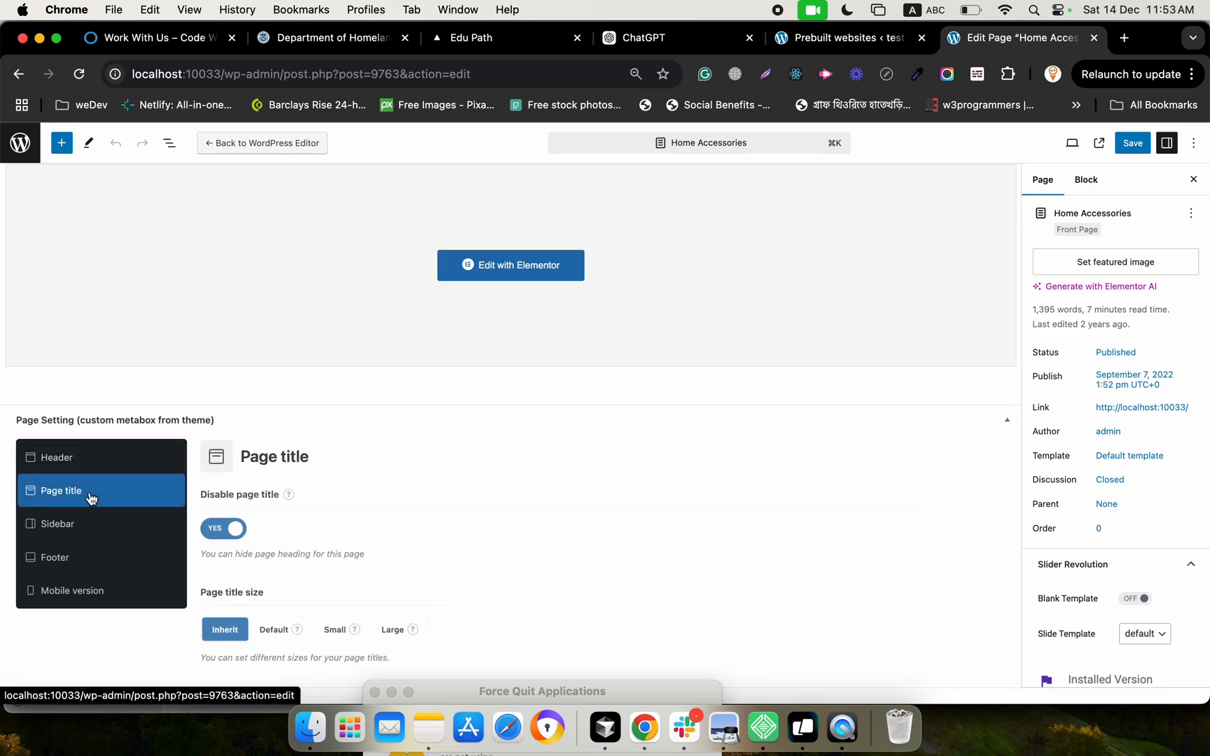
click(92, 470)
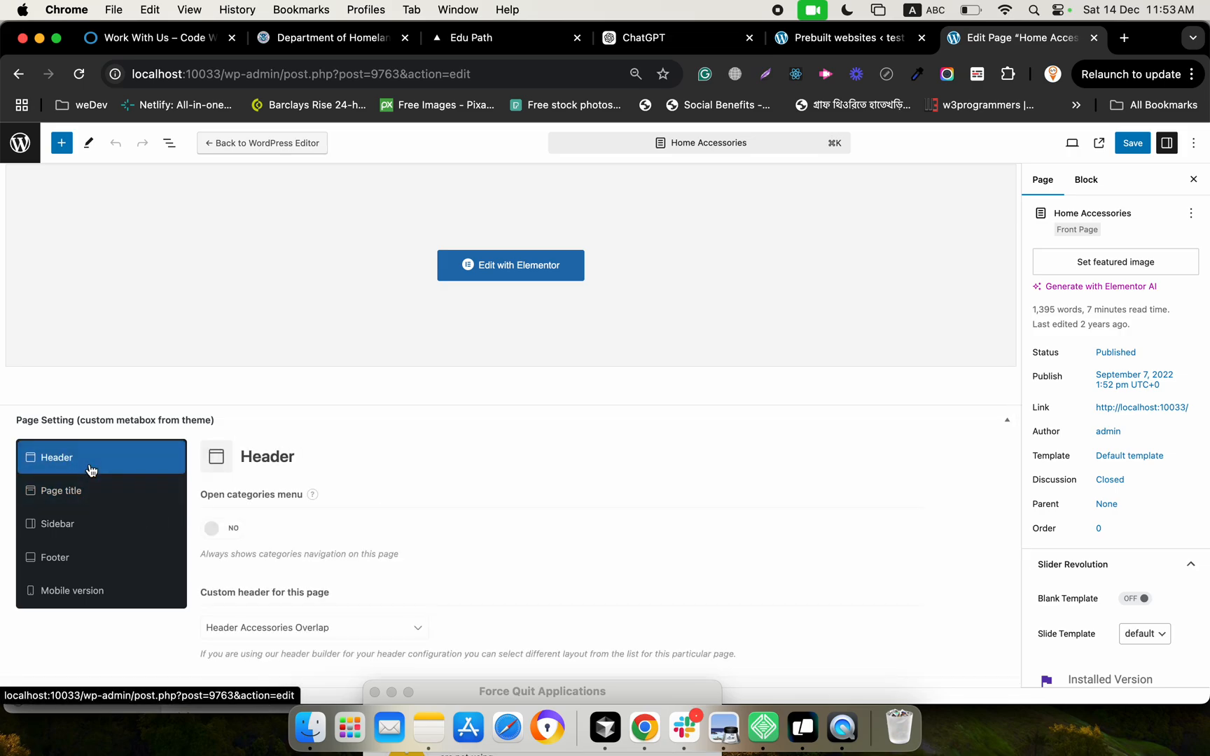
click(88, 532)
click(87, 563)
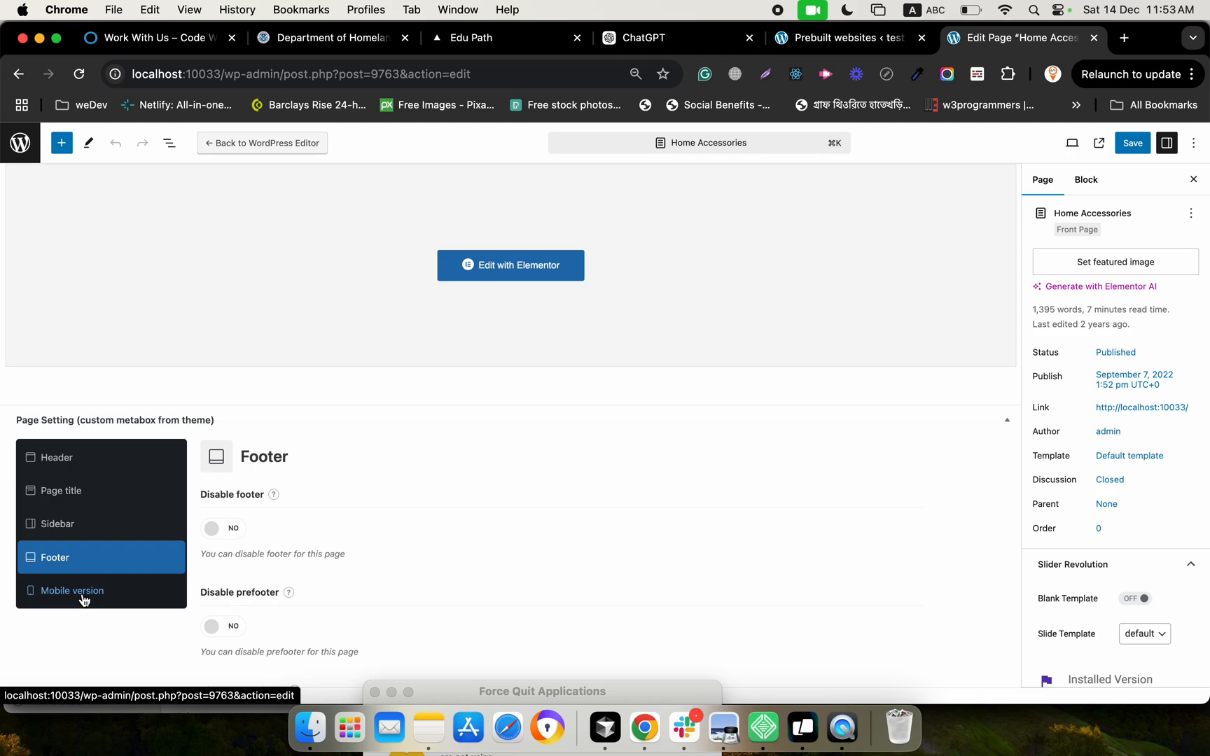
click(83, 595)
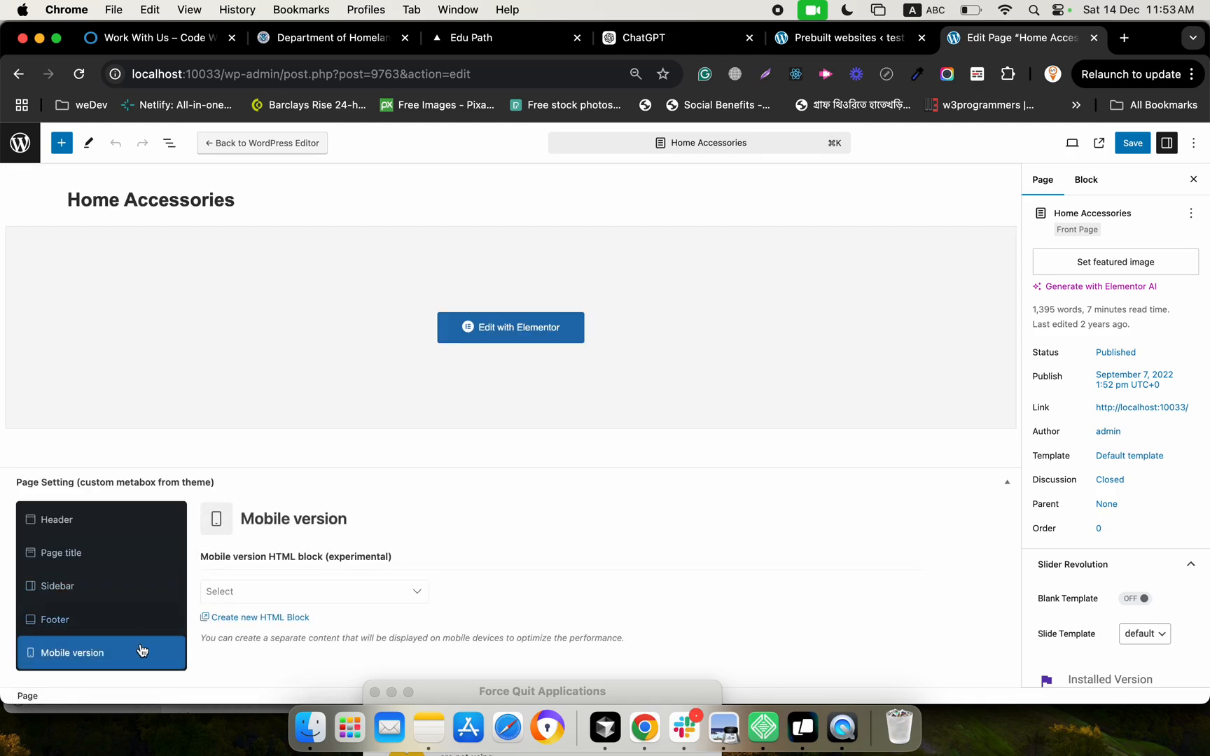
click(241, 603)
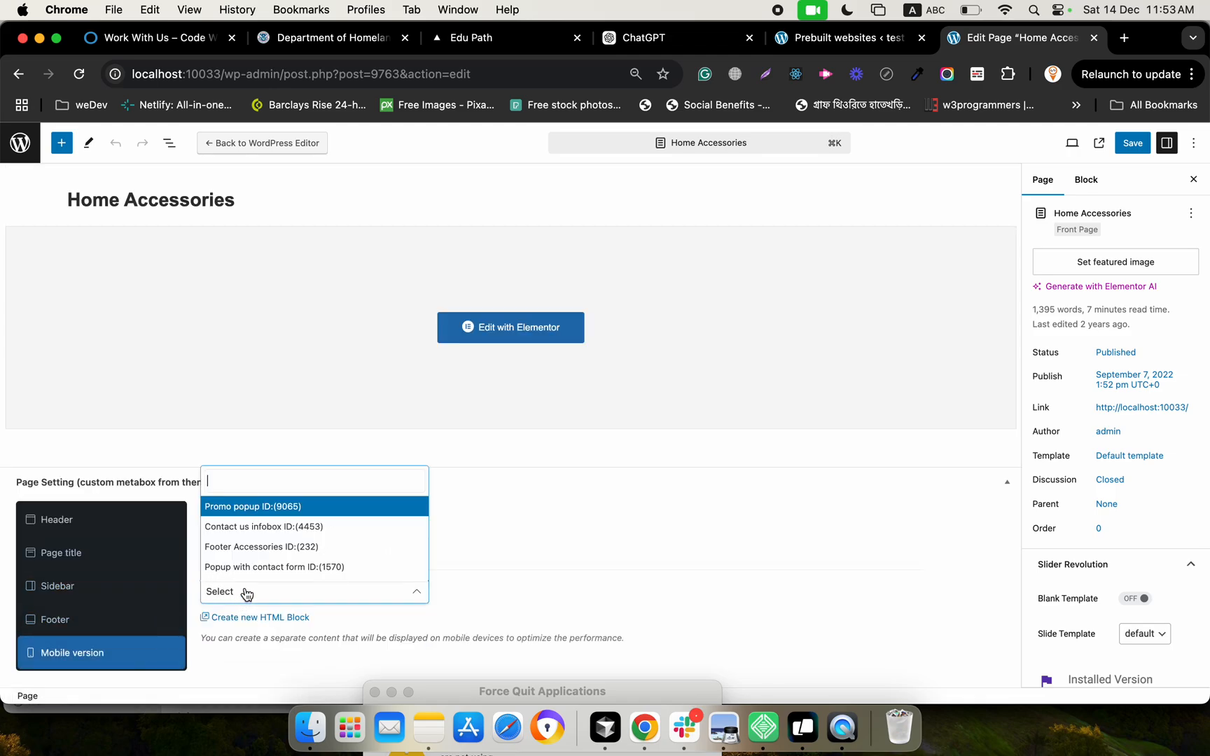
click(144, 550)
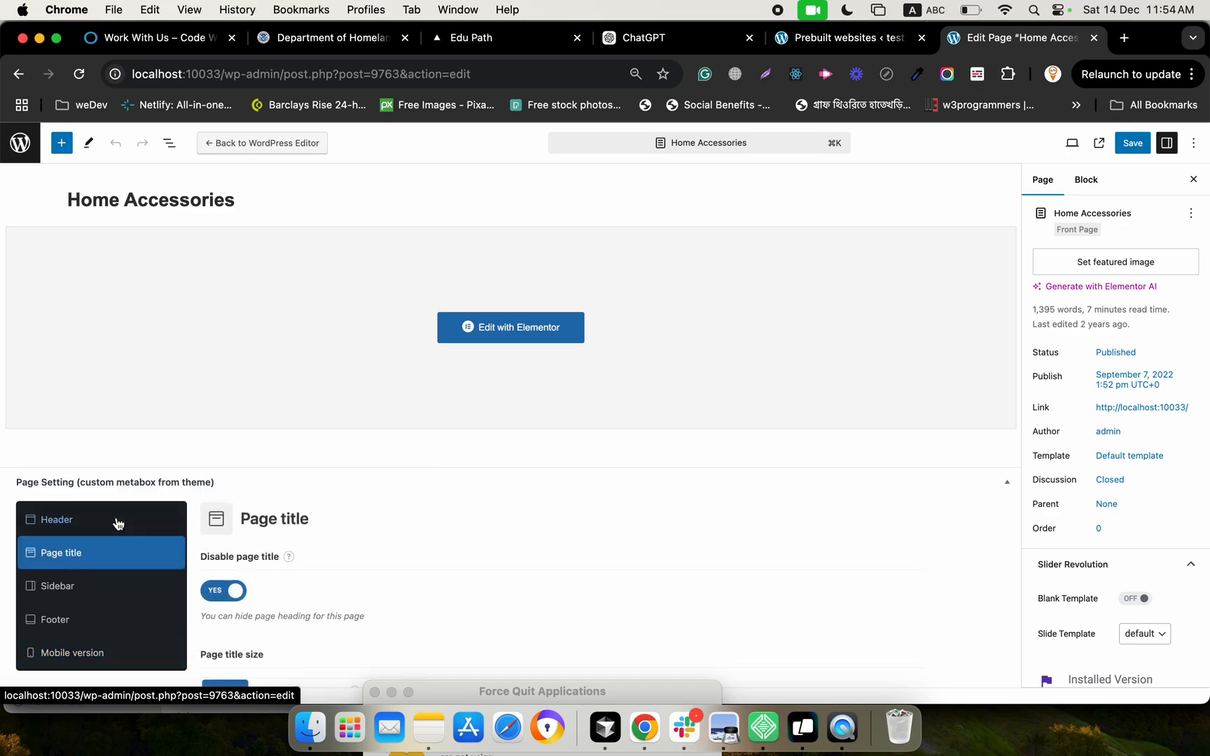
click(116, 521)
scroll(168, 527, down, 2)
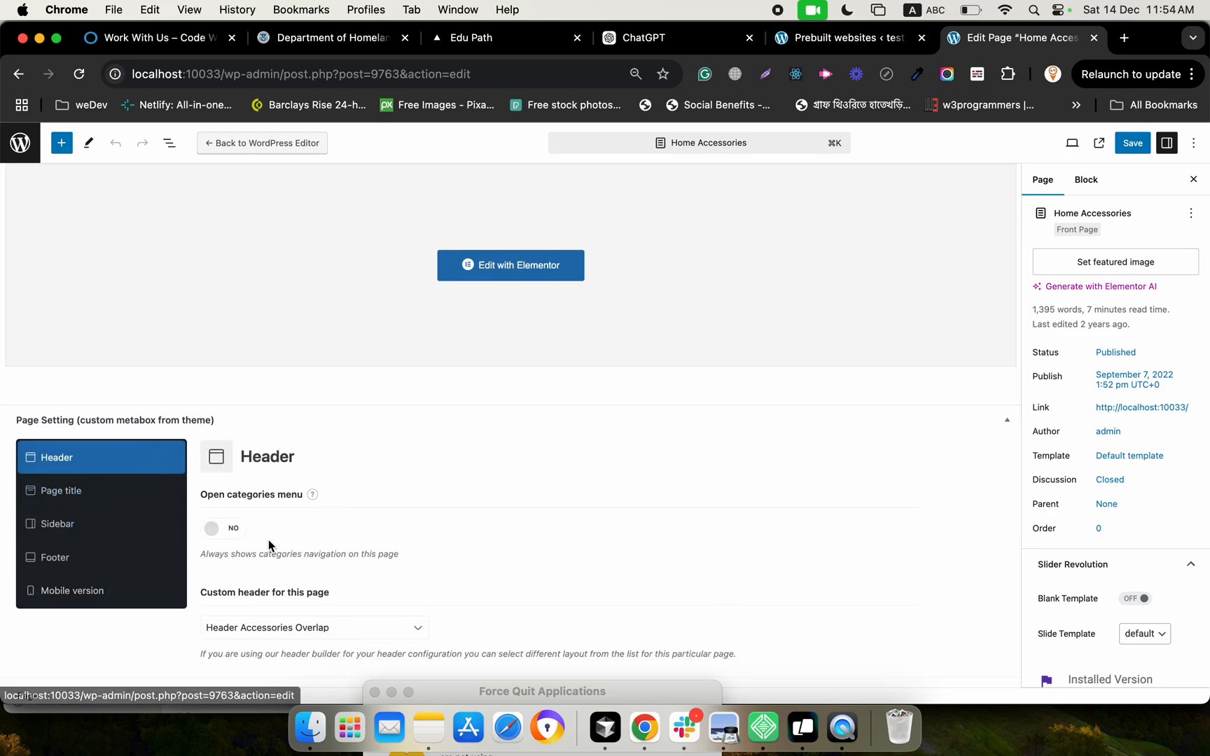
scroll(310, 483, up, 3)
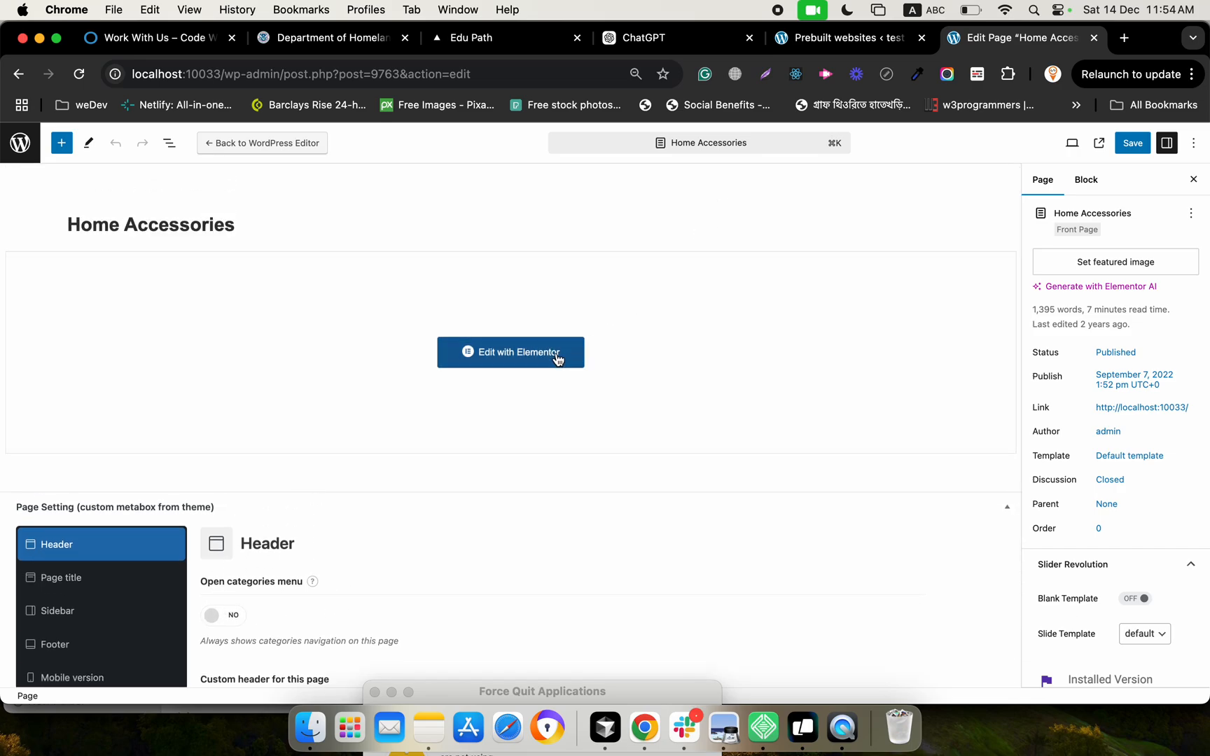
Open the Home Accessories page in Elementor and inspect its slider, product categories, New Arrivals title and product tabs widgets
click(558, 354)
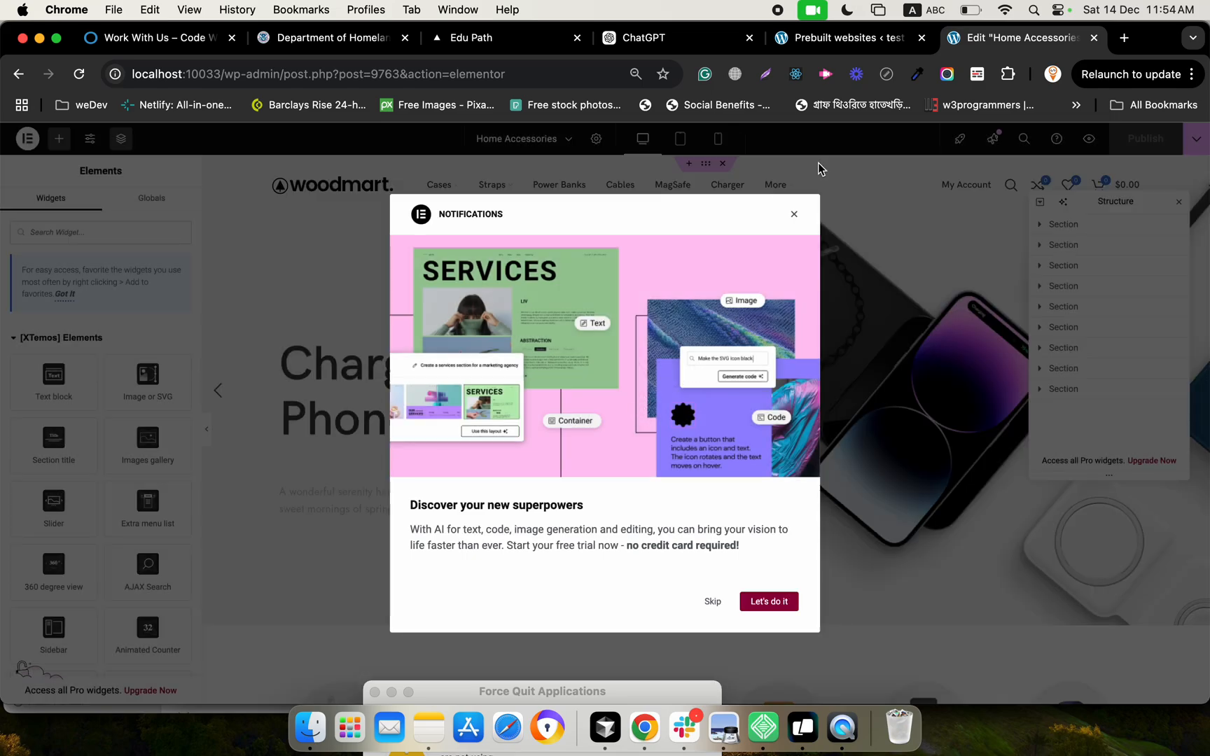
click(794, 217)
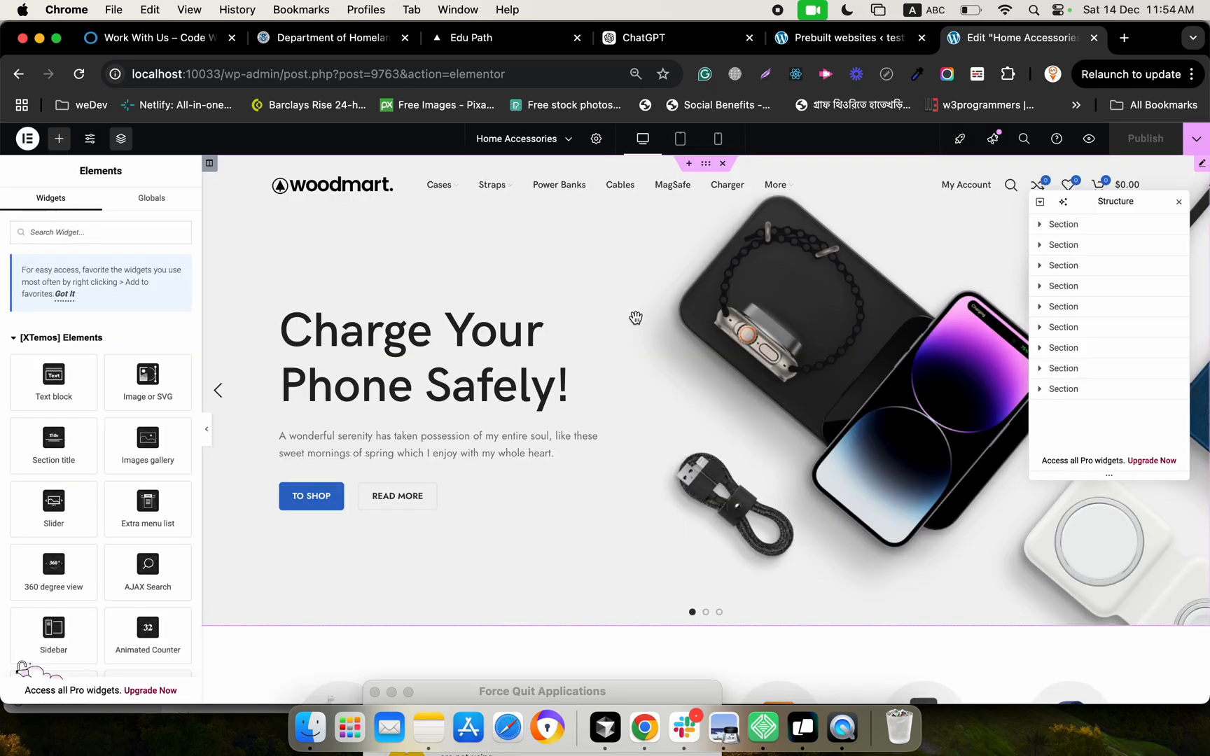
click(635, 319)
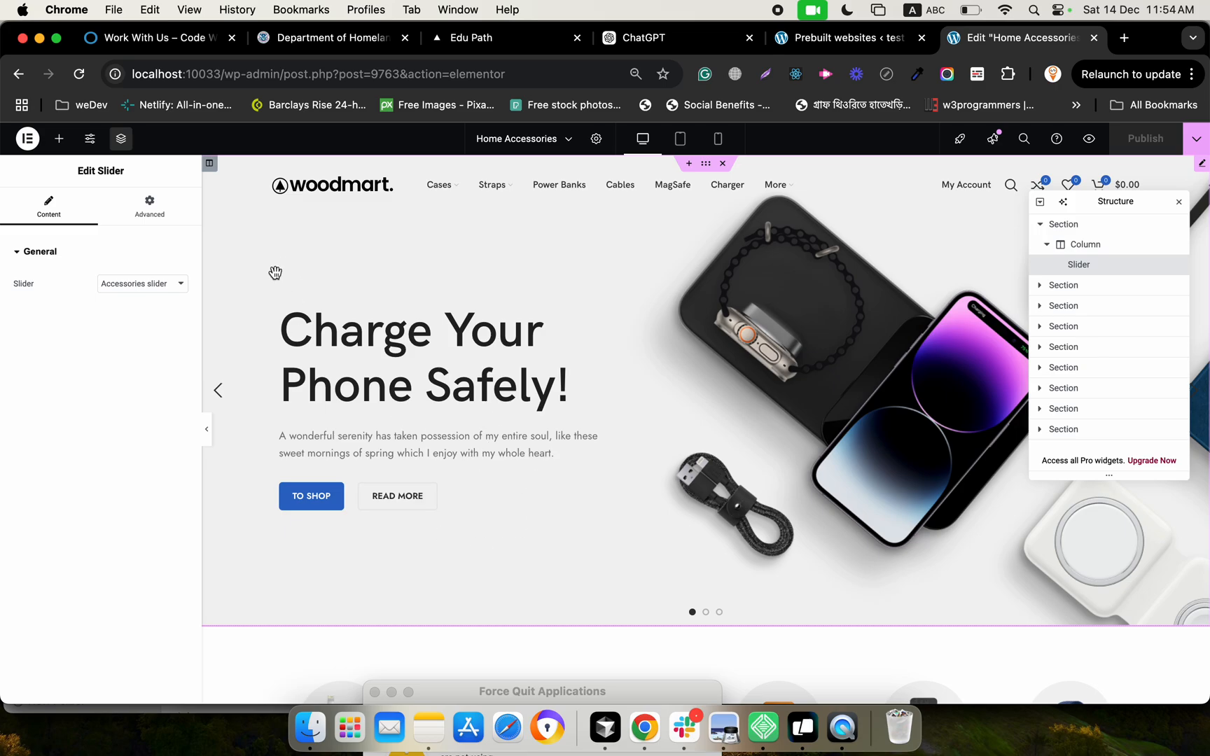
scroll(347, 465, down, 5)
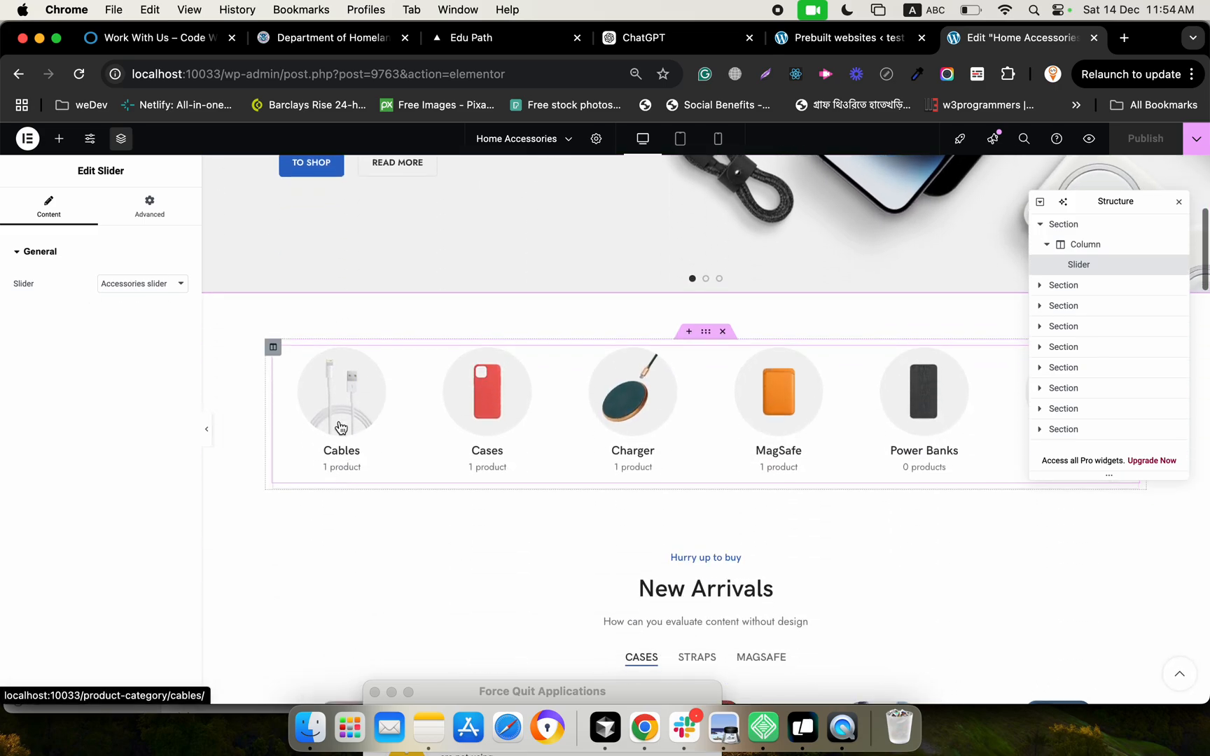
click(285, 410)
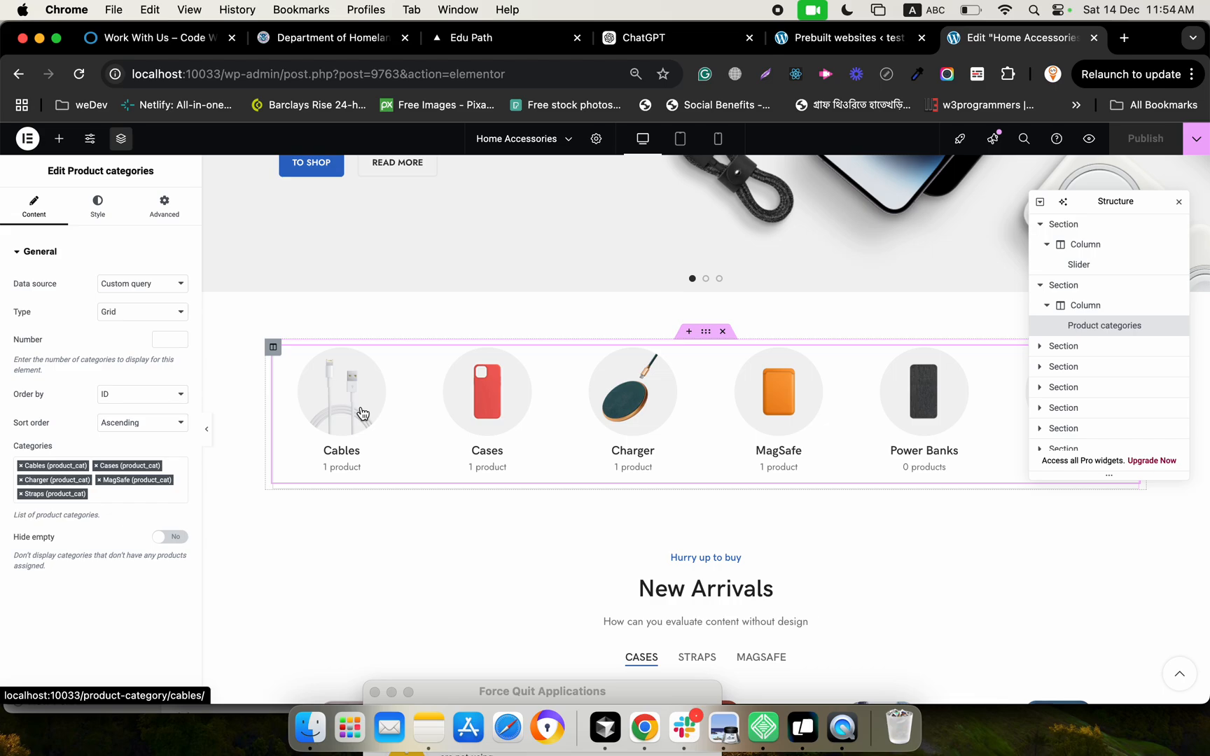
click(399, 597)
scroll(399, 597, down, 2)
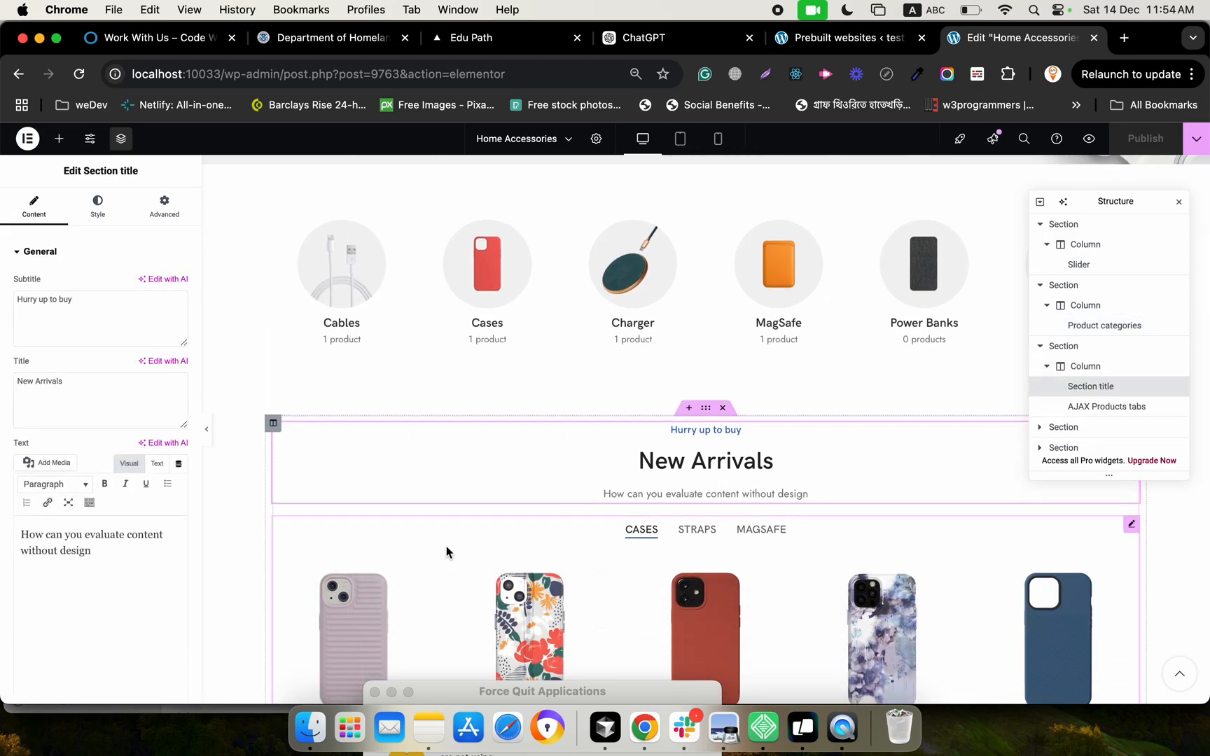
click(446, 551)
scroll(447, 551, down, 6)
scroll(506, 578, down, 15)
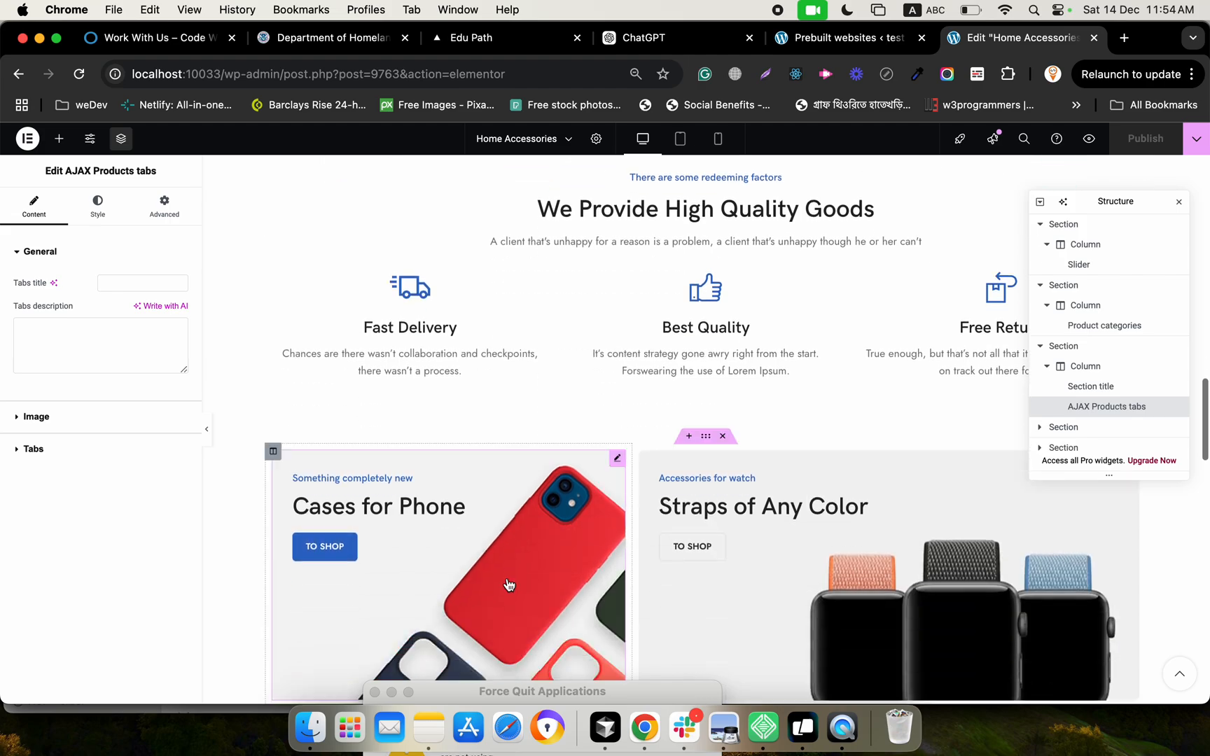
scroll(507, 581, down, 3)
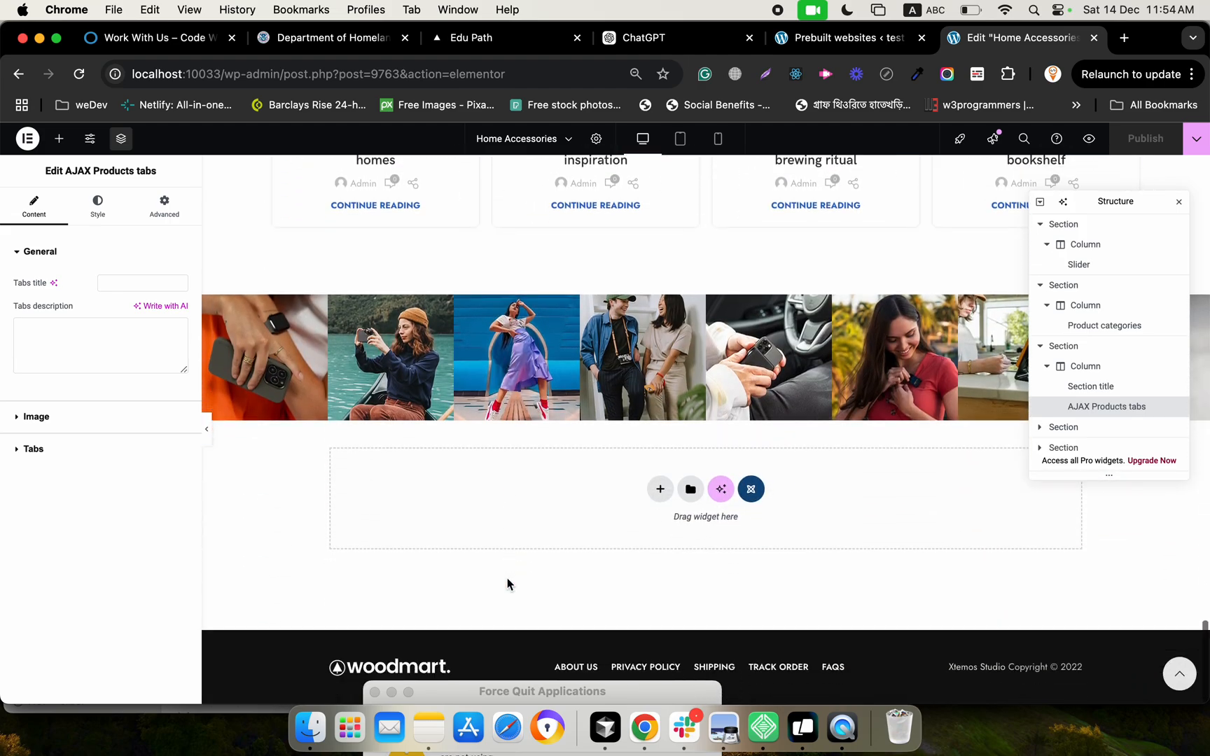
scroll(508, 582, up, 20)
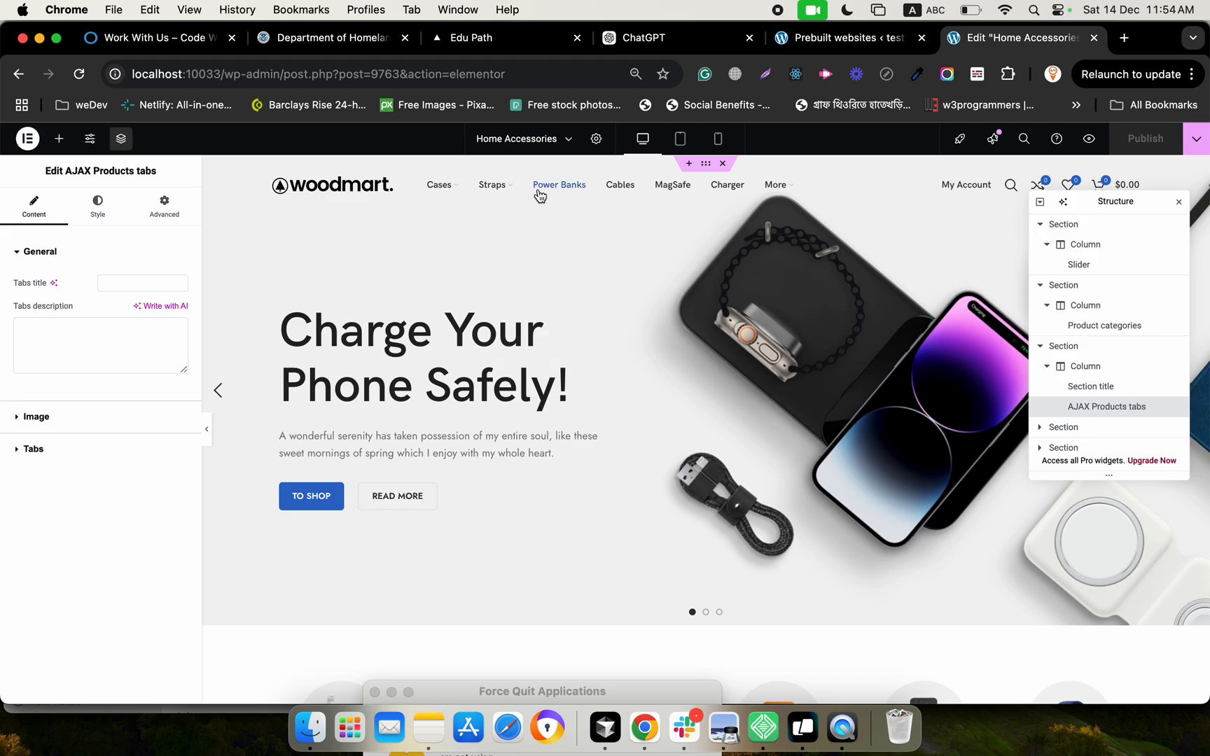
Browse WoodMart's prebuilt websites again and look through the live preview of the Electronics demo
click(848, 37)
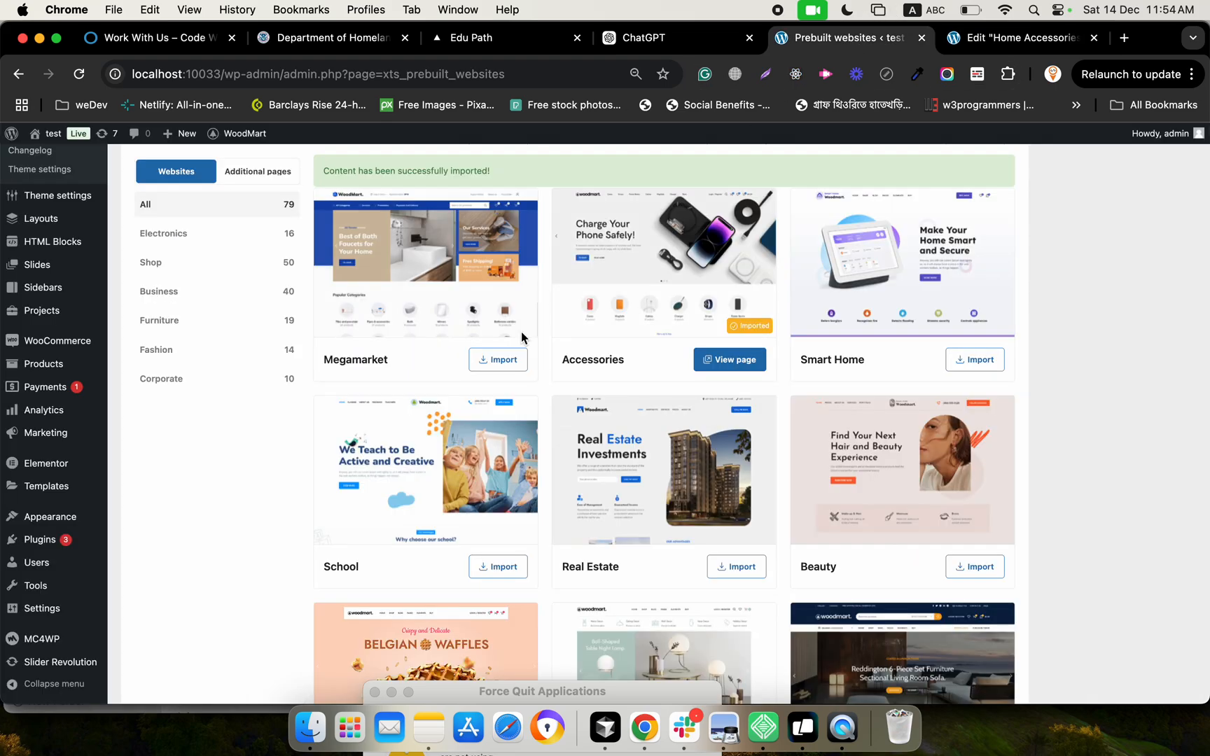
scroll(544, 470, down, 5)
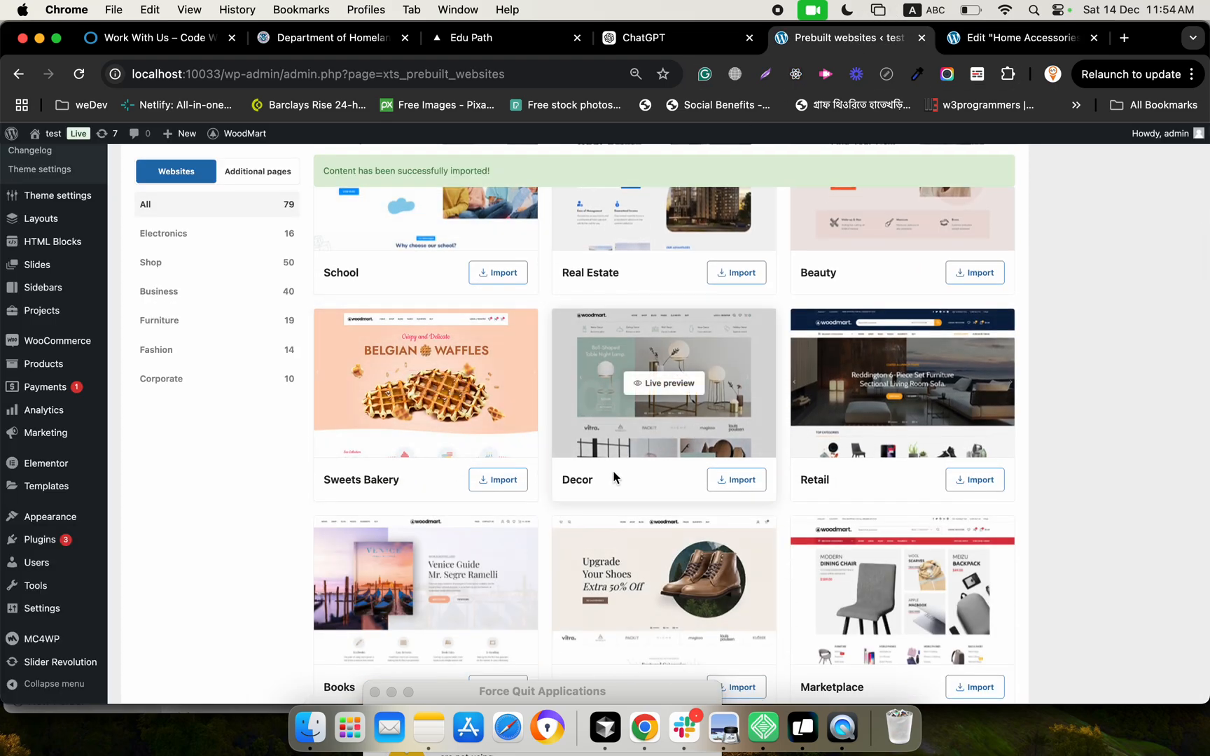
scroll(635, 527, down, 8)
scroll(855, 376, up, 6)
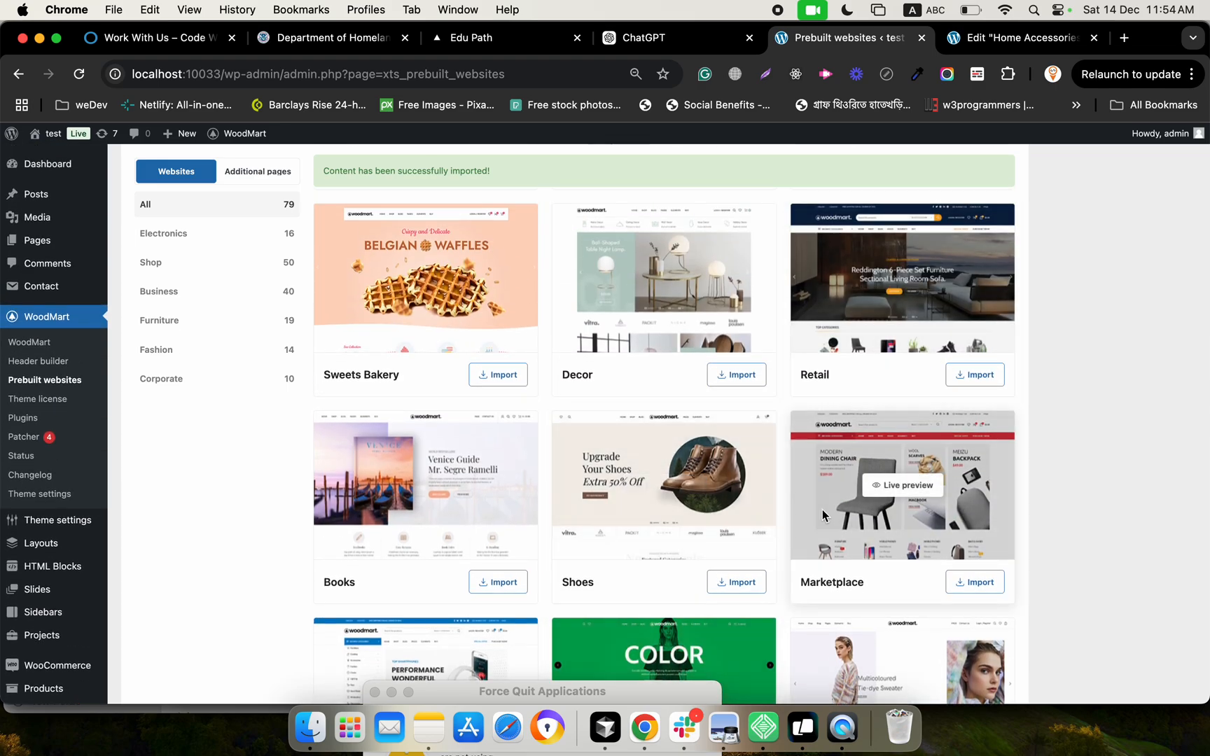
scroll(823, 515, down, 5)
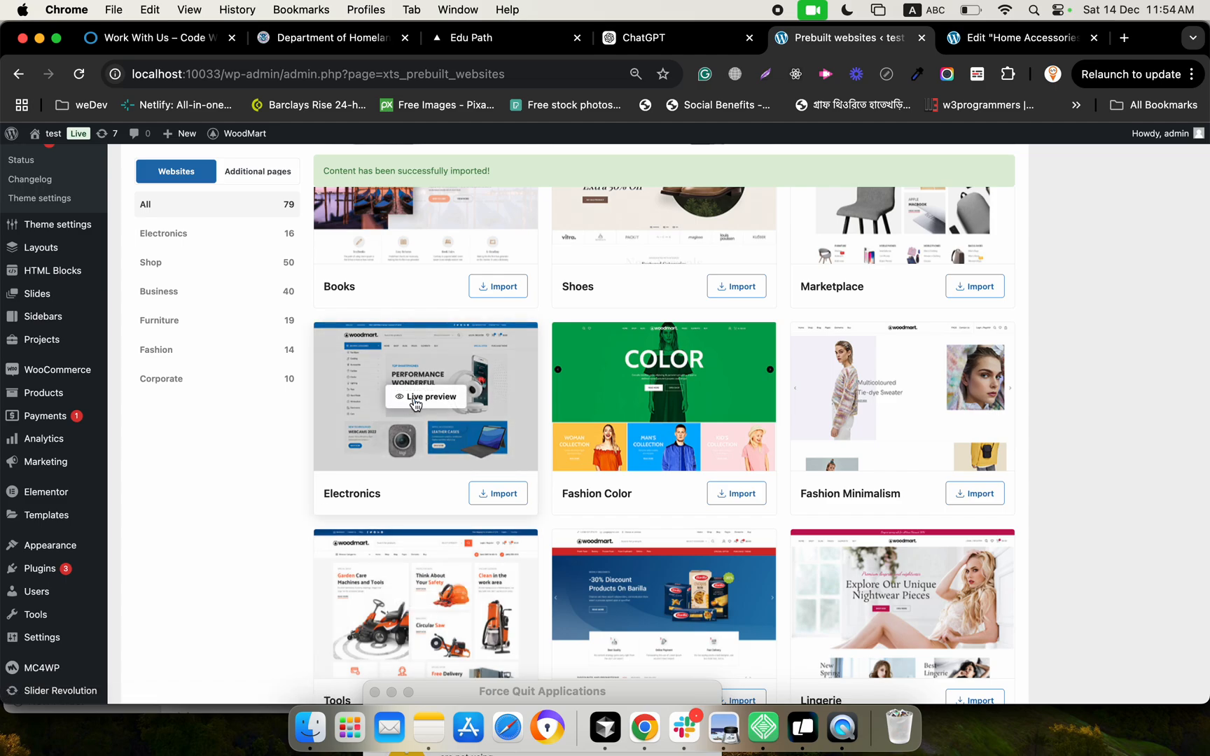
click(416, 397)
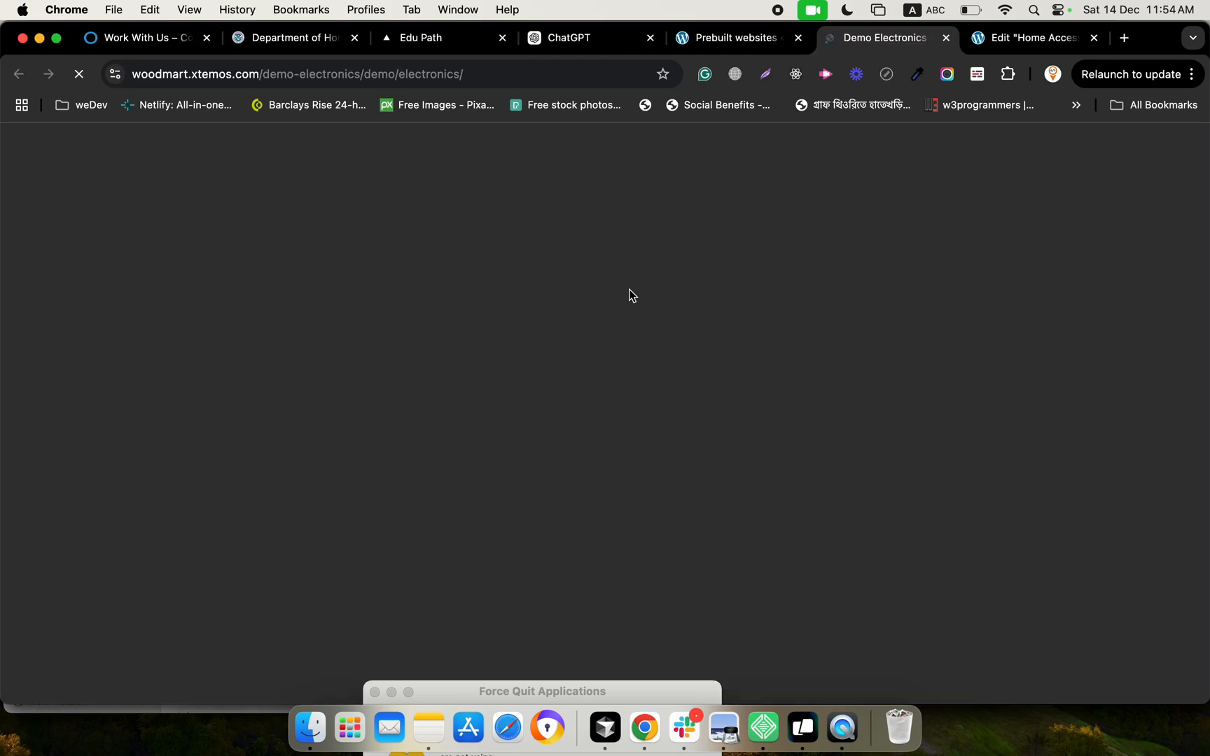
scroll(428, 495, down, 3)
scroll(425, 495, up, 3)
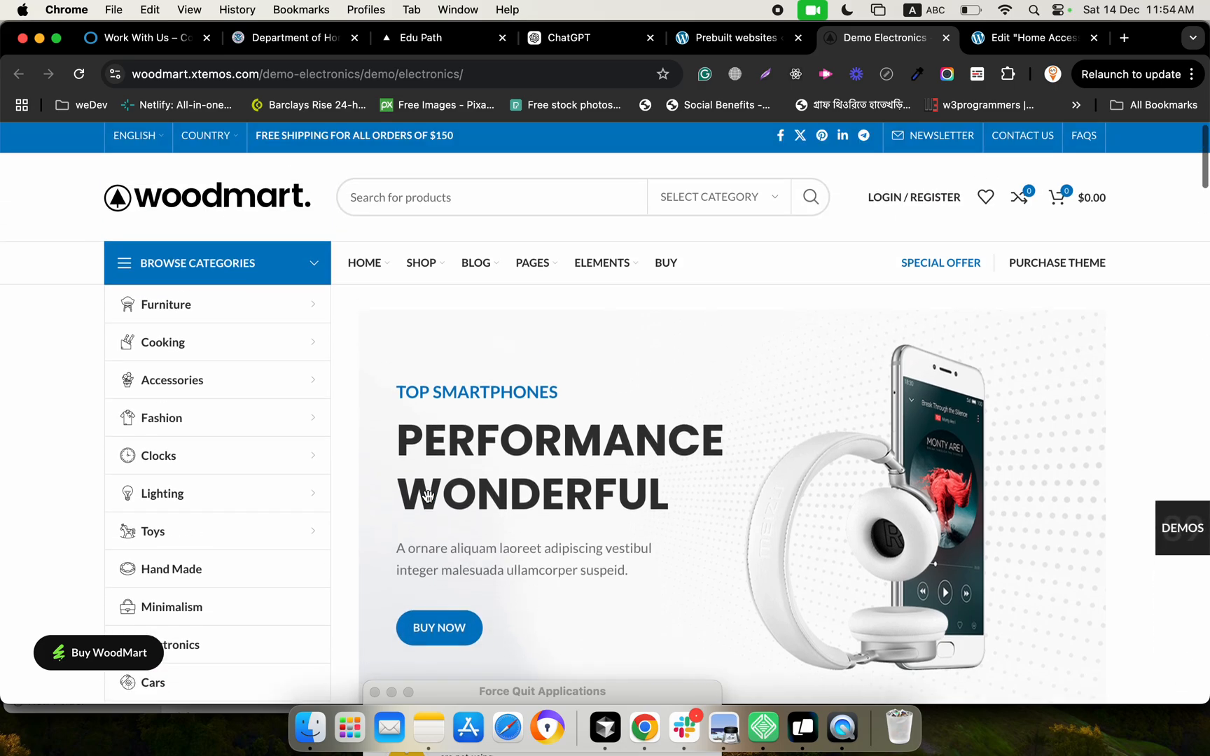
scroll(543, 486, down, 5)
scroll(548, 493, down, 8)
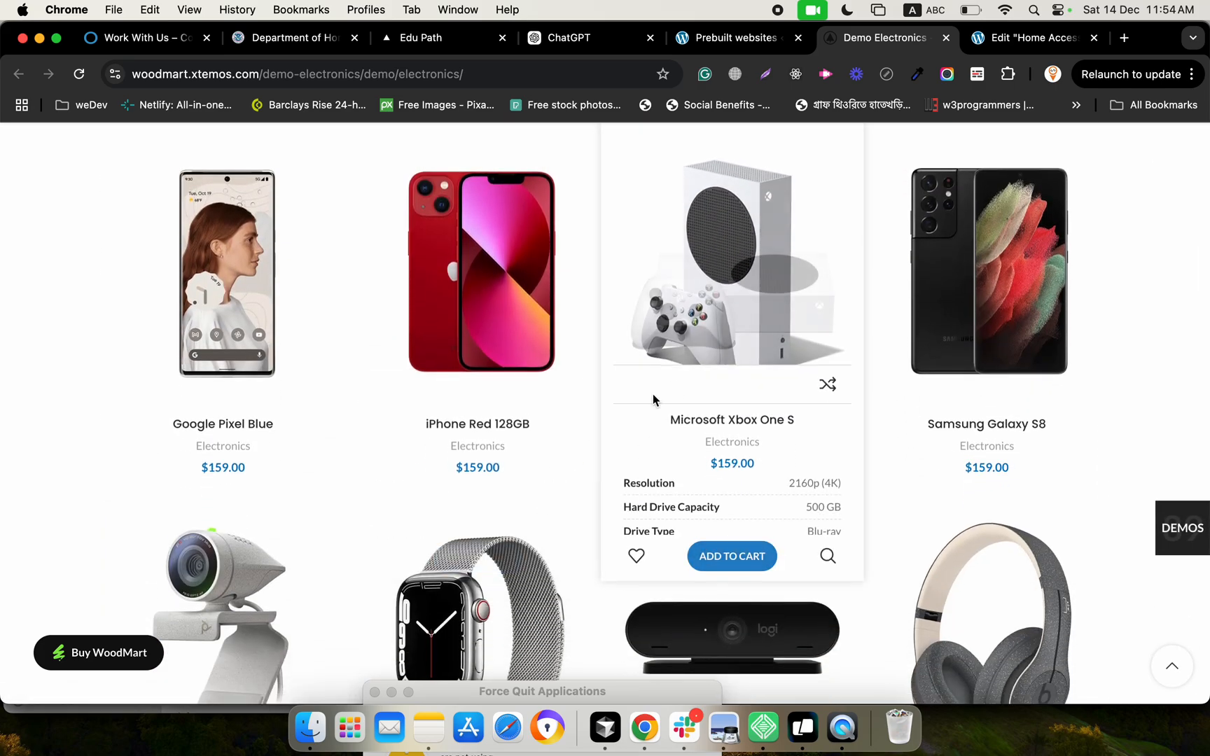
Import the Electronics prebuilt website, agreeing to remove all previously imported content
click(738, 47)
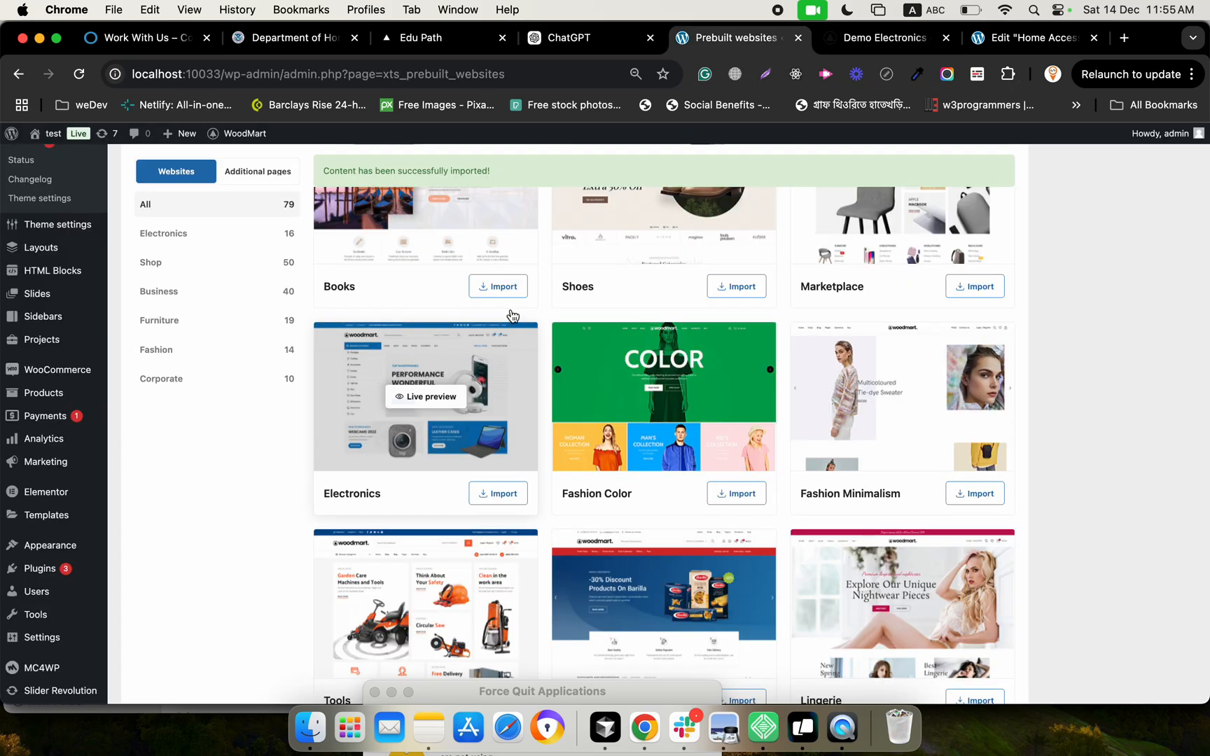
click(495, 503)
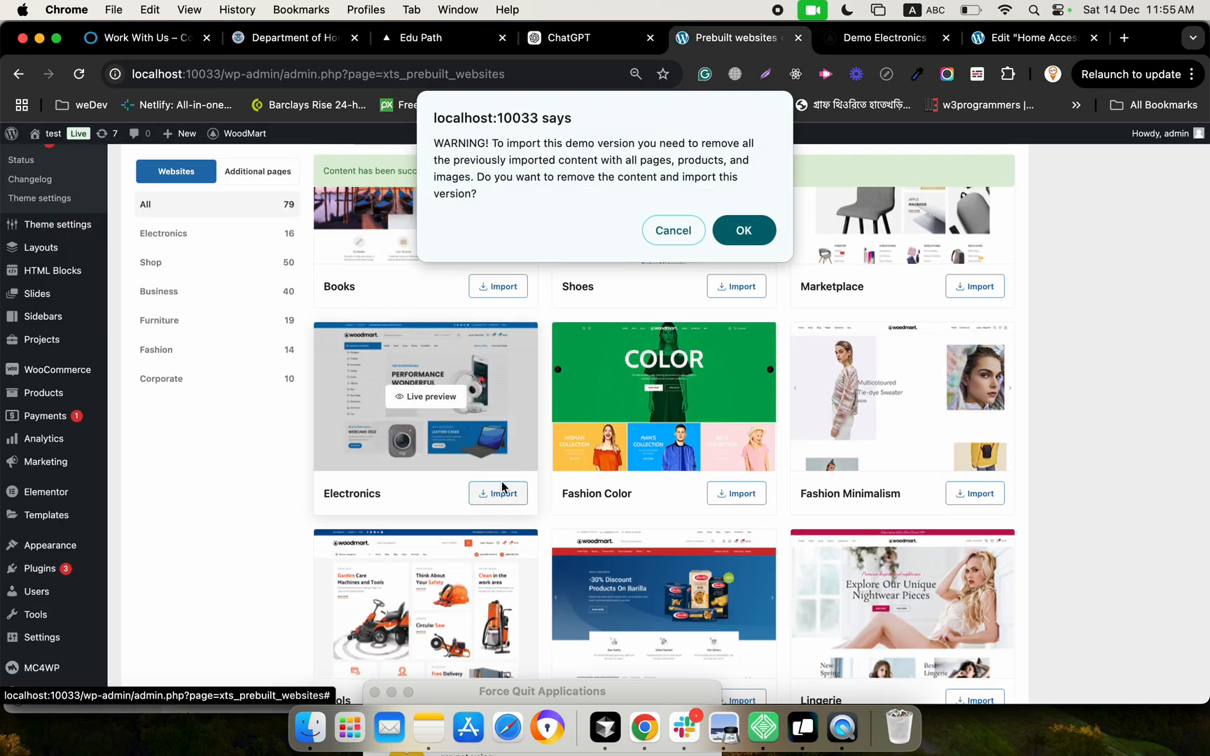
click(743, 231)
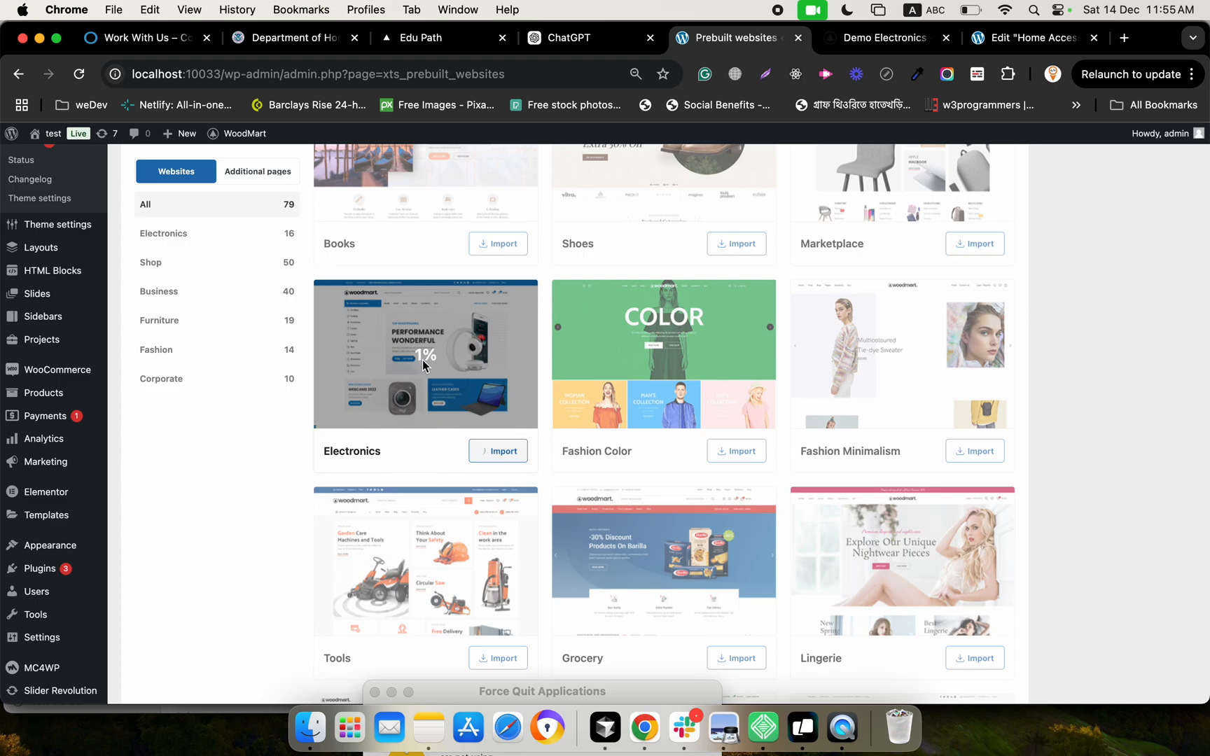
Look over the Electronics demo's live preview again, from its Electronics product grid up to the header and main banner
click(884, 38)
scroll(567, 297, up, 5)
scroll(573, 297, down, 10)
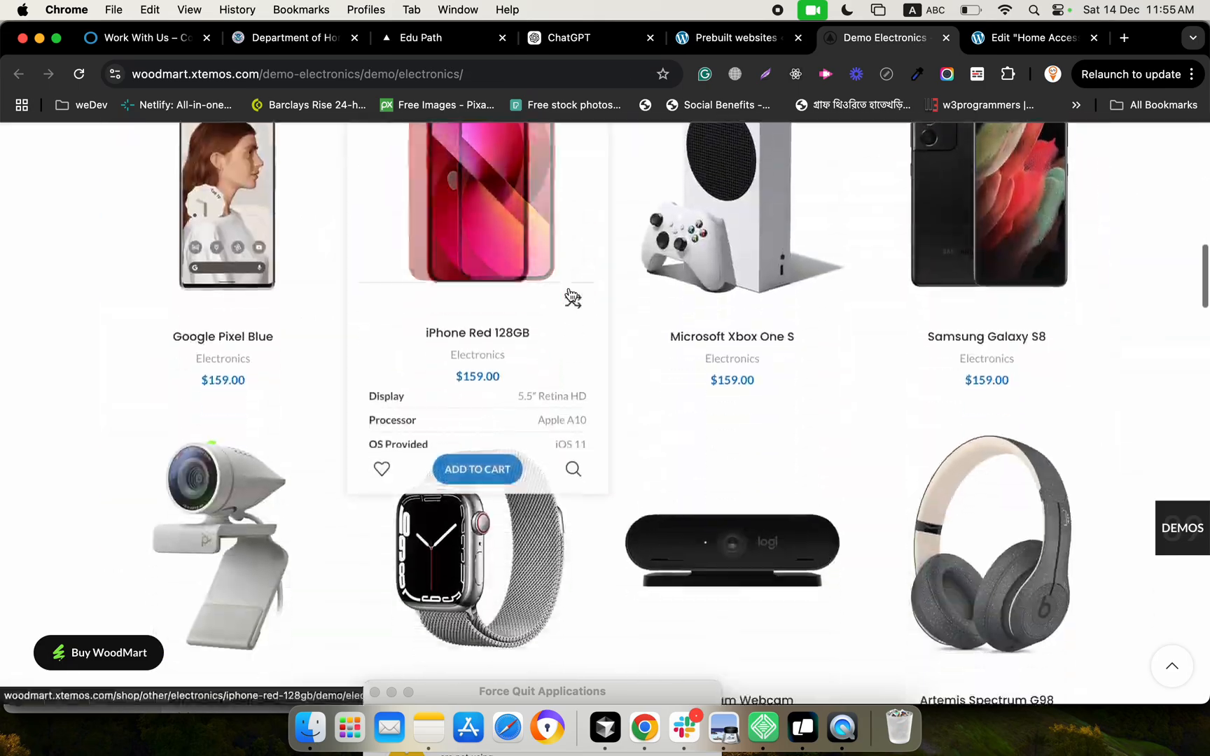
scroll(608, 371, up, 15)
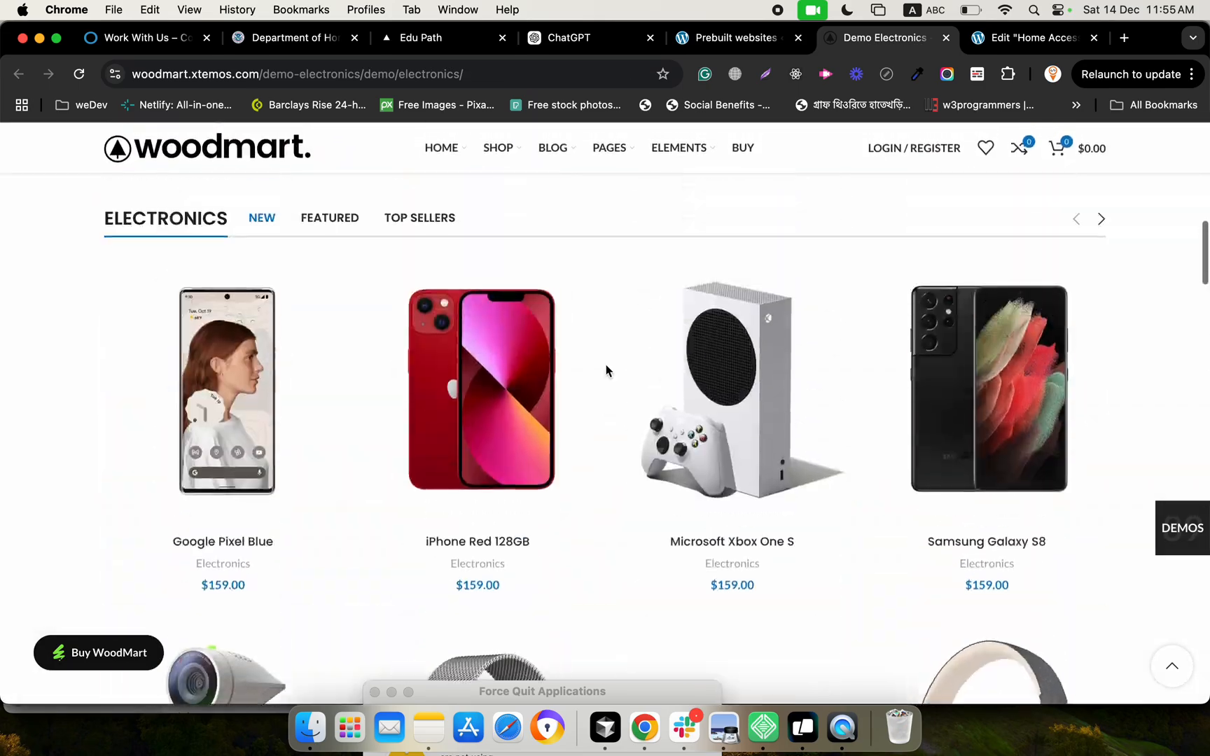
scroll(784, 303, up, 10)
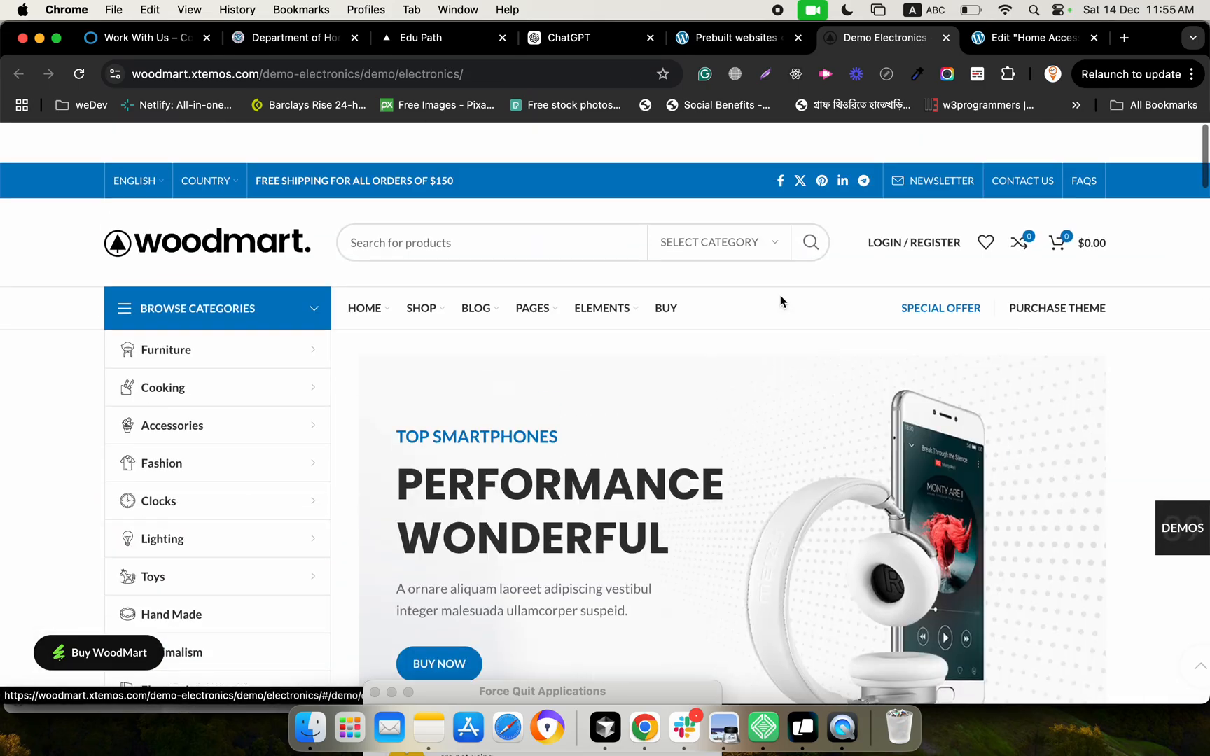
Return to WoodMart's Prebuilt websites list, check the Electronics import progress, and look through the other available demos
click(748, 43)
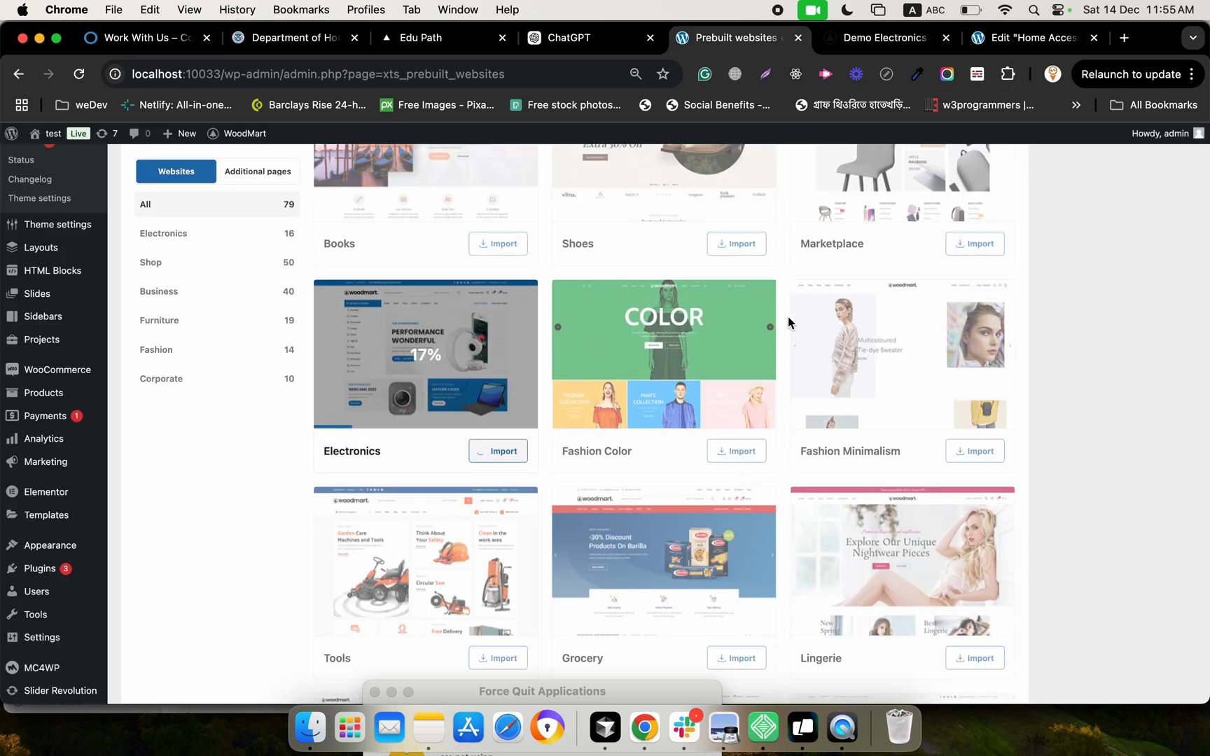
scroll(708, 554, down, 10)
scroll(708, 551, up, 8)
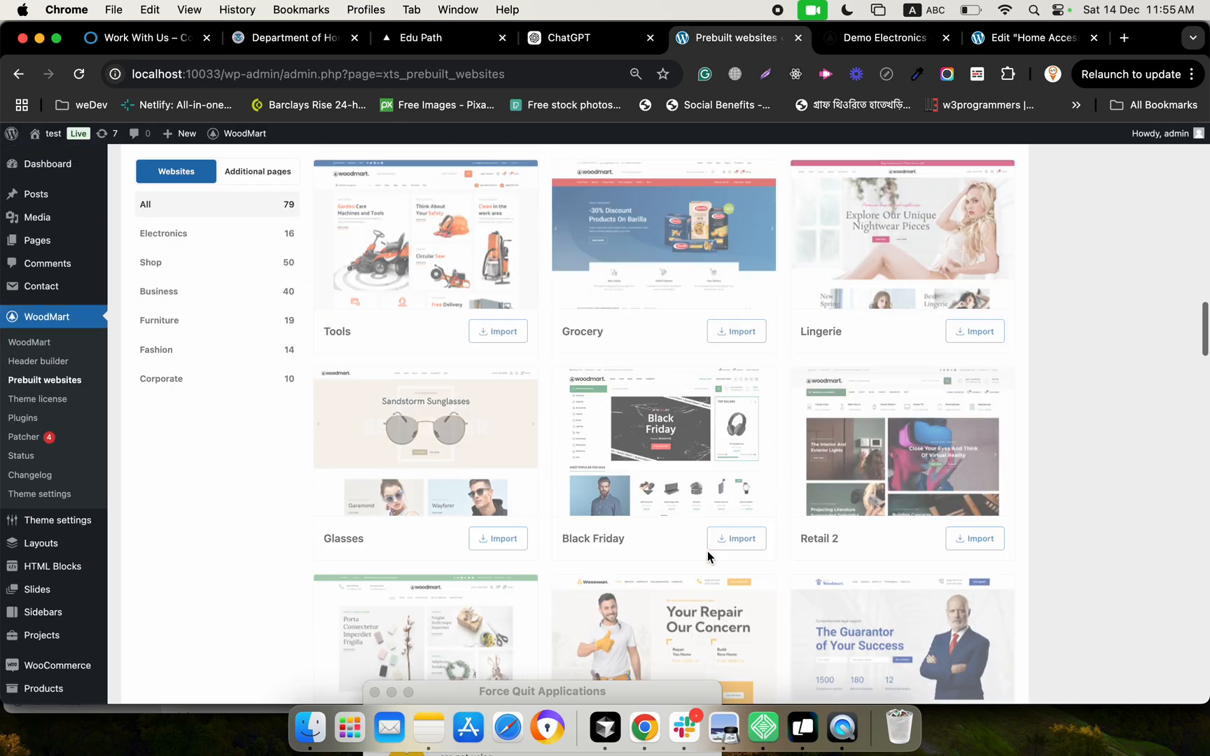
scroll(706, 551, down, 20)
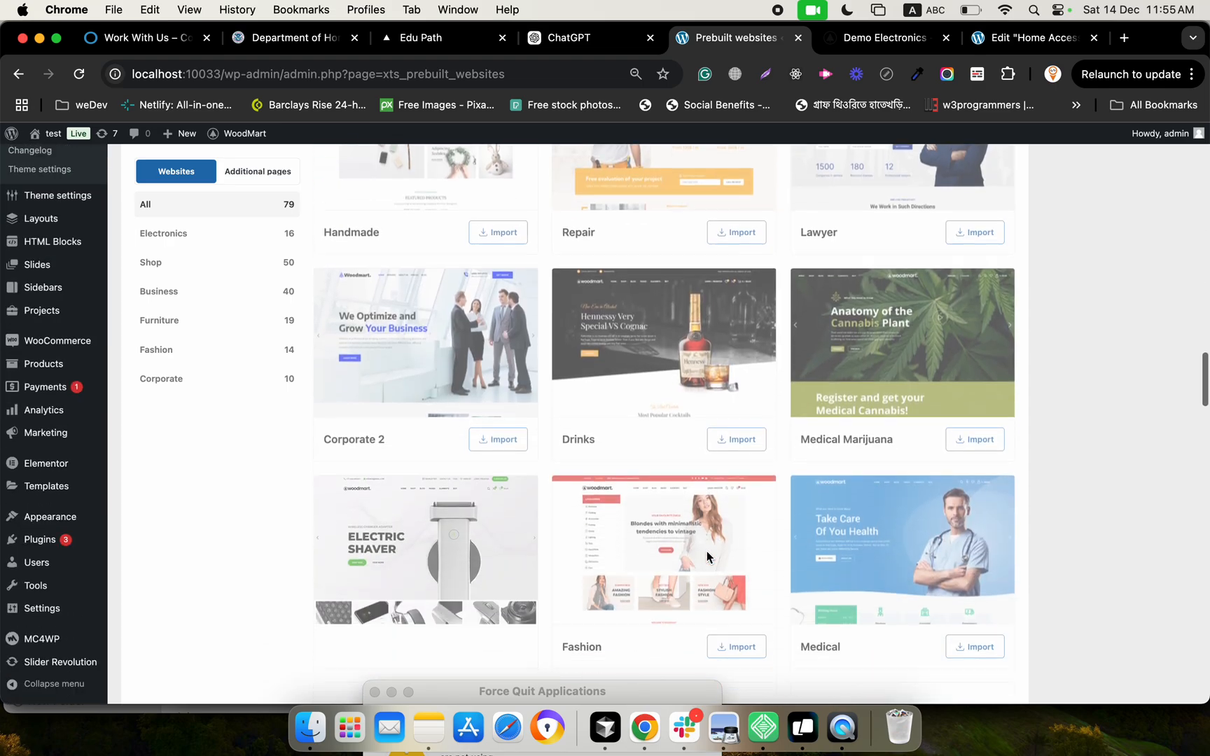
scroll(706, 551, down, 9)
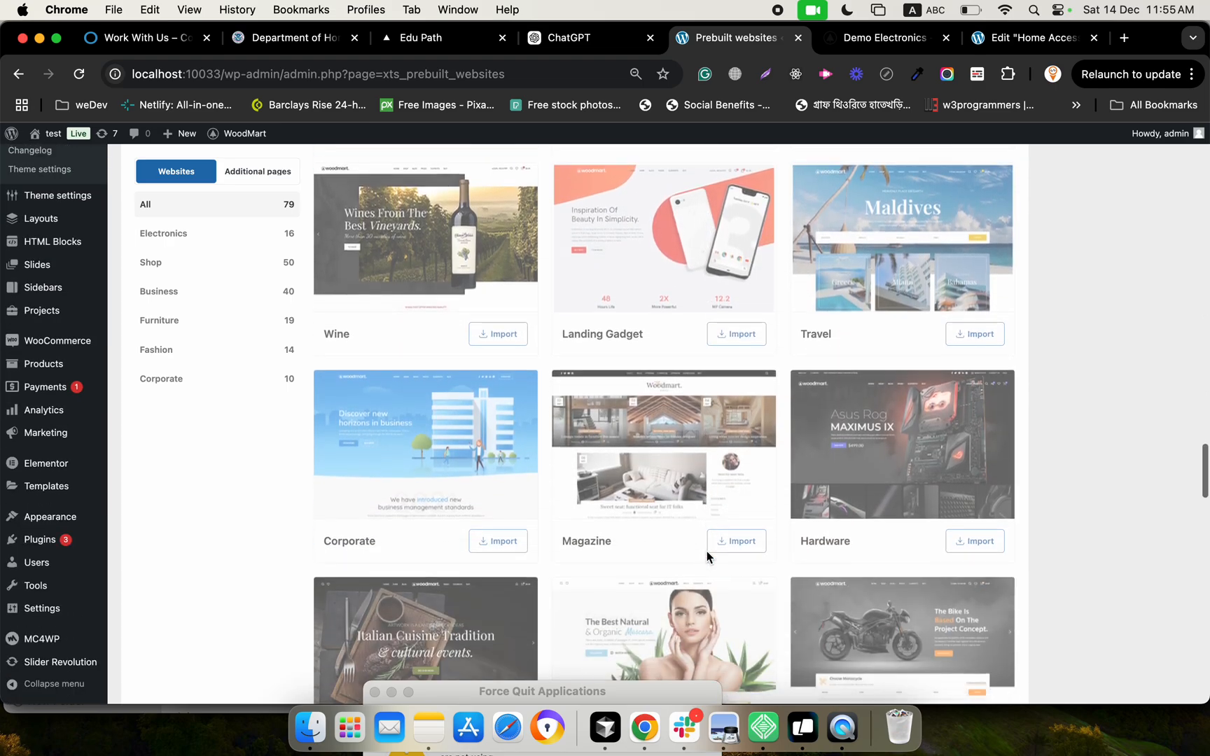
scroll(706, 551, down, 8)
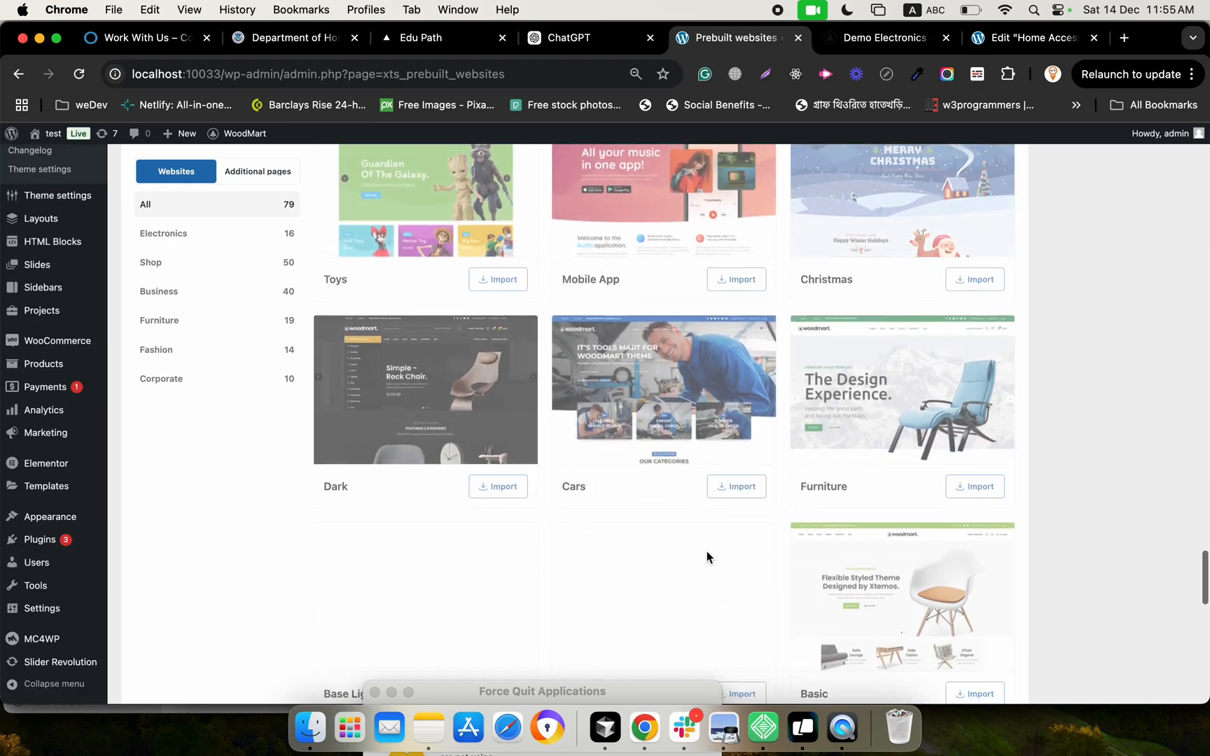
scroll(706, 551, up, 20)
scroll(706, 551, up, 5)
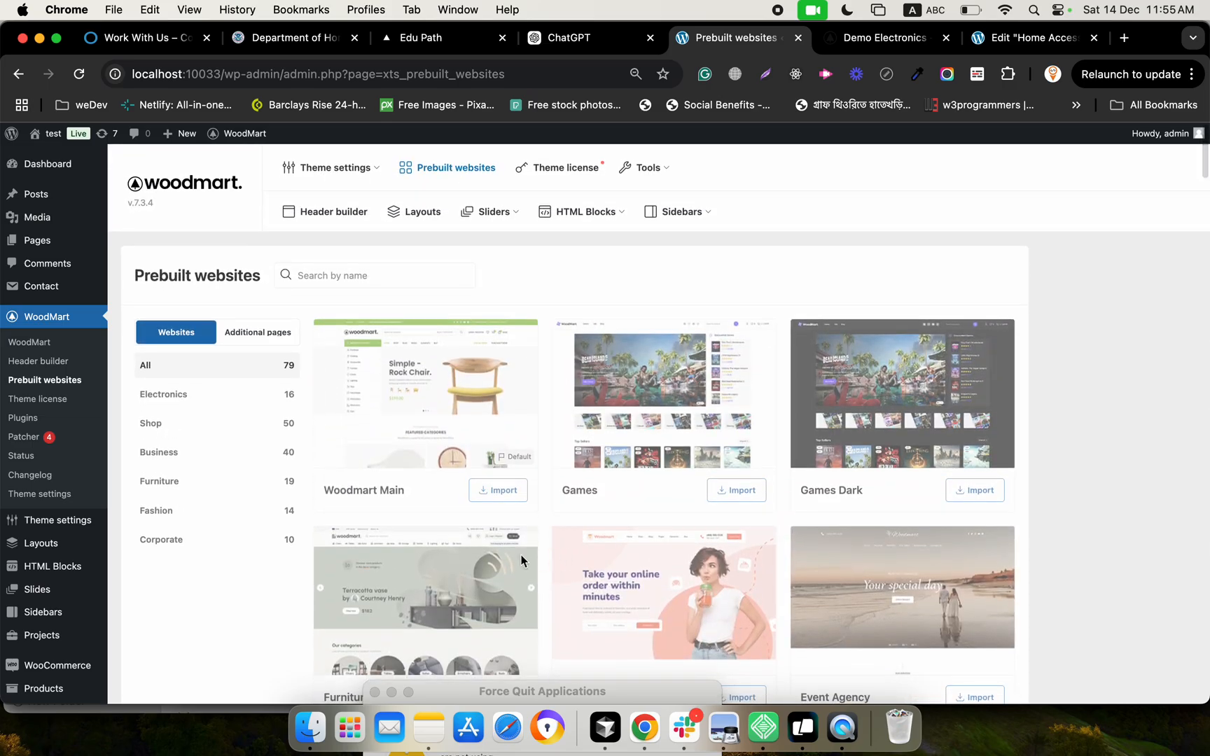